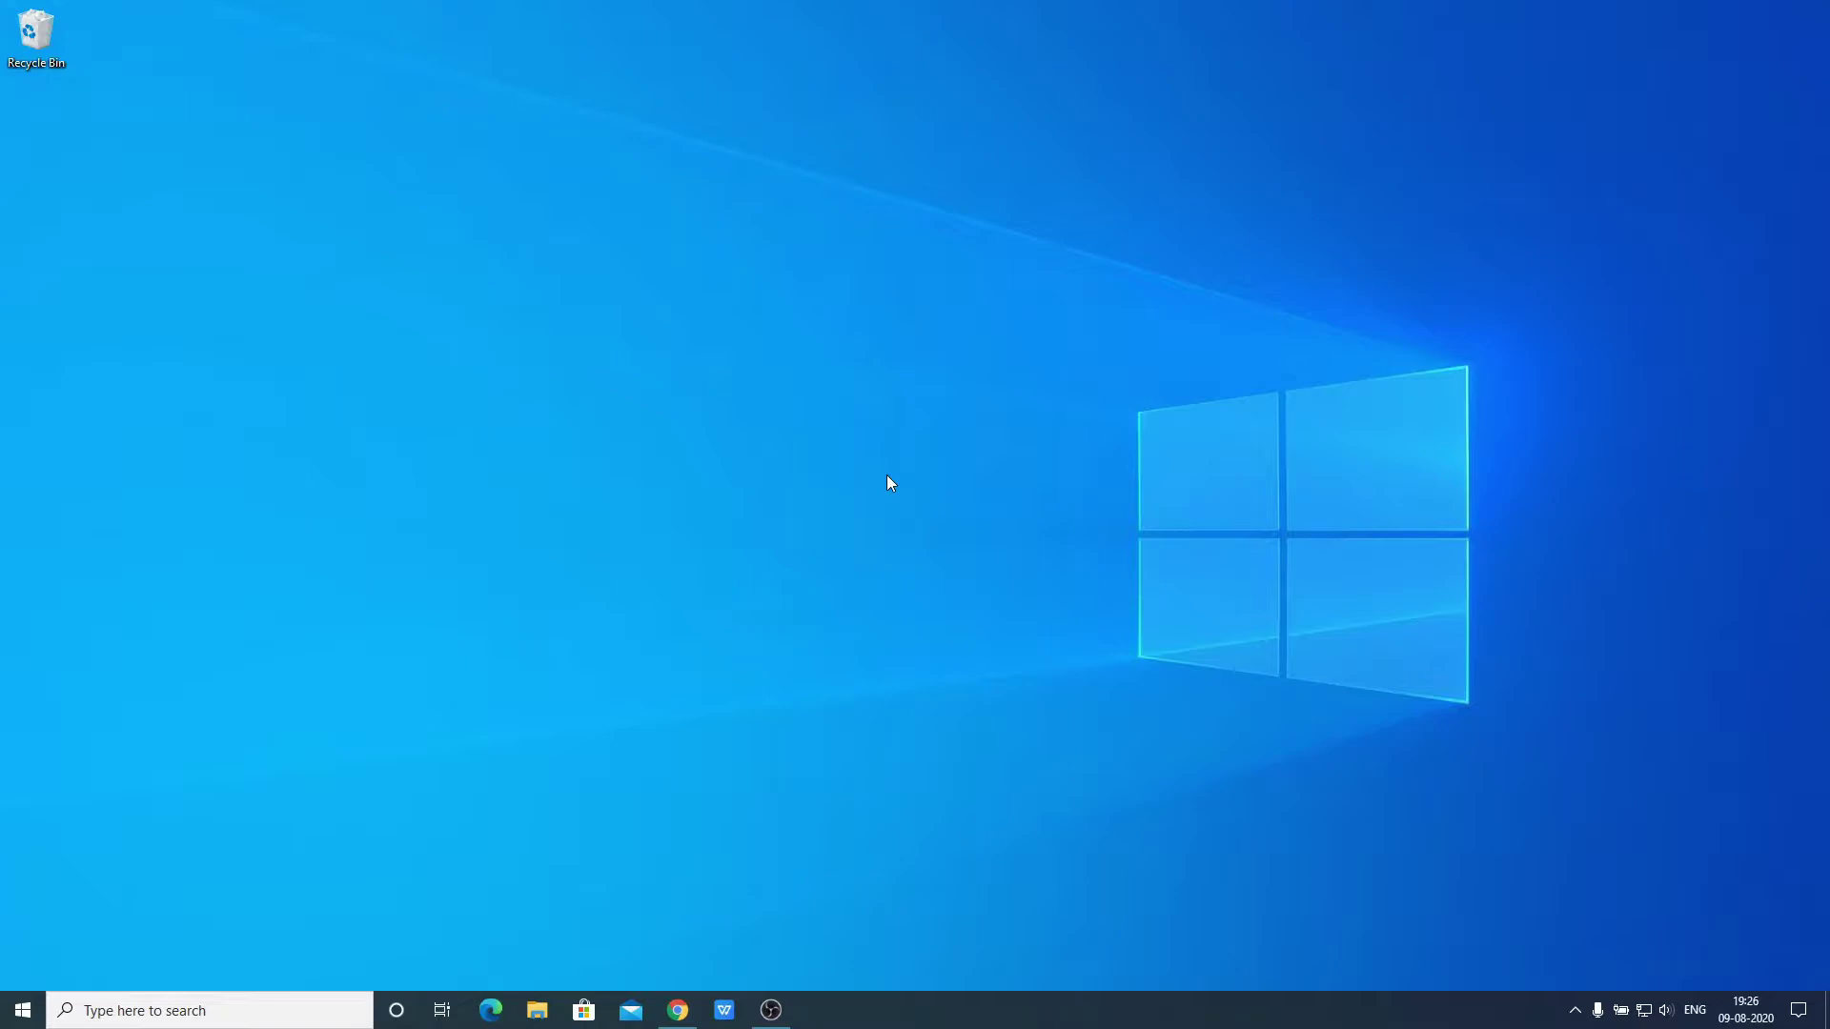
Open the freescreenrecording.com result from the free cam 8 search and scroll through its Features sections
click(678, 1010)
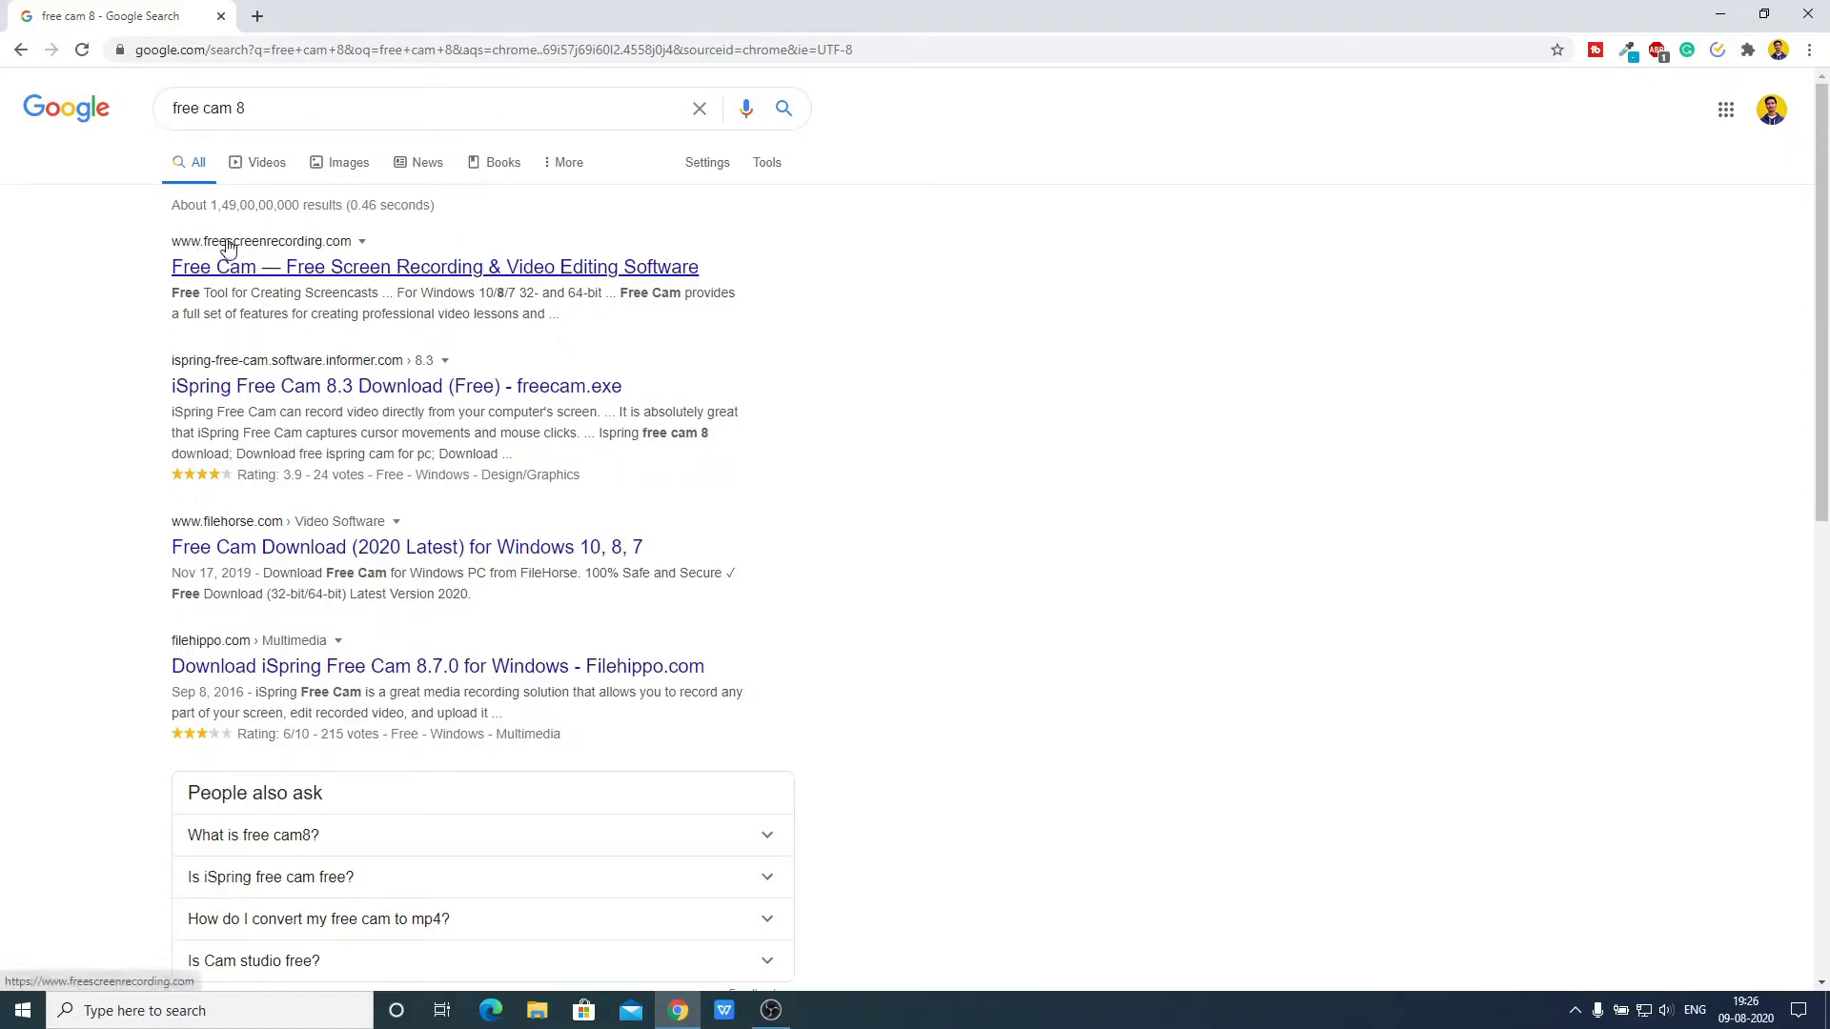
click(361, 270)
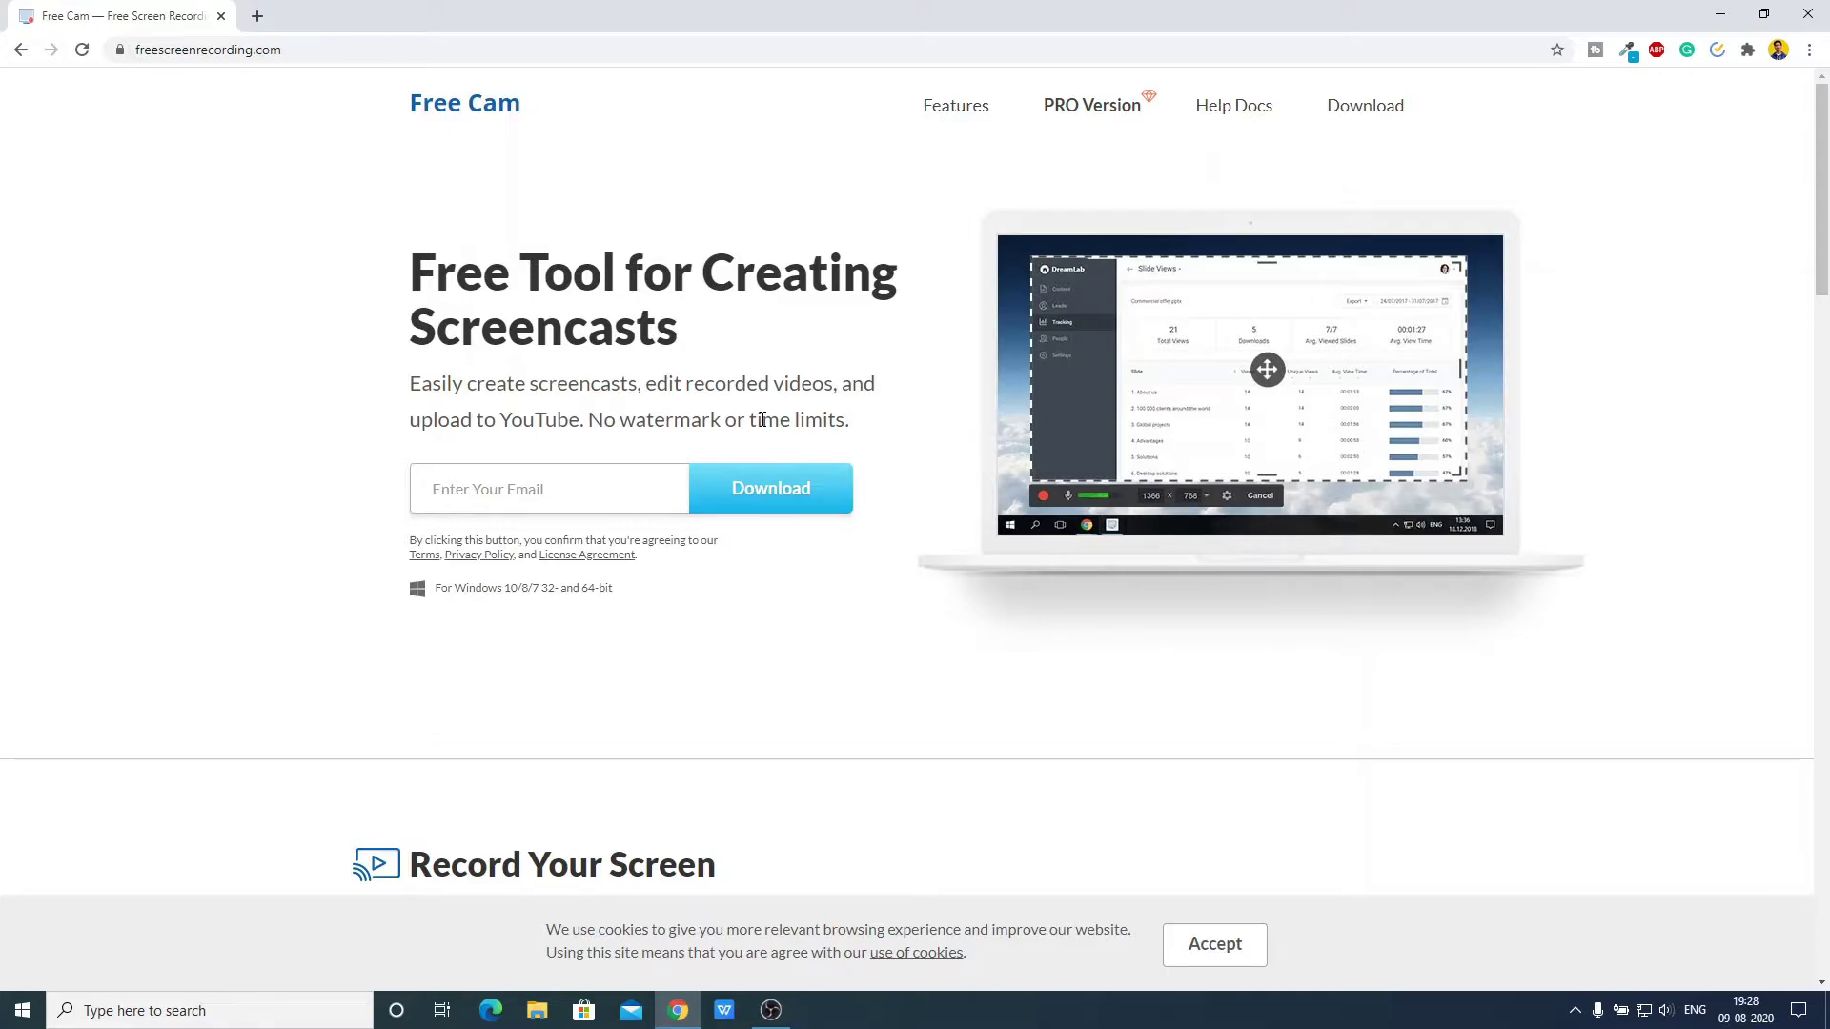
scroll(1094, 419, down, 5)
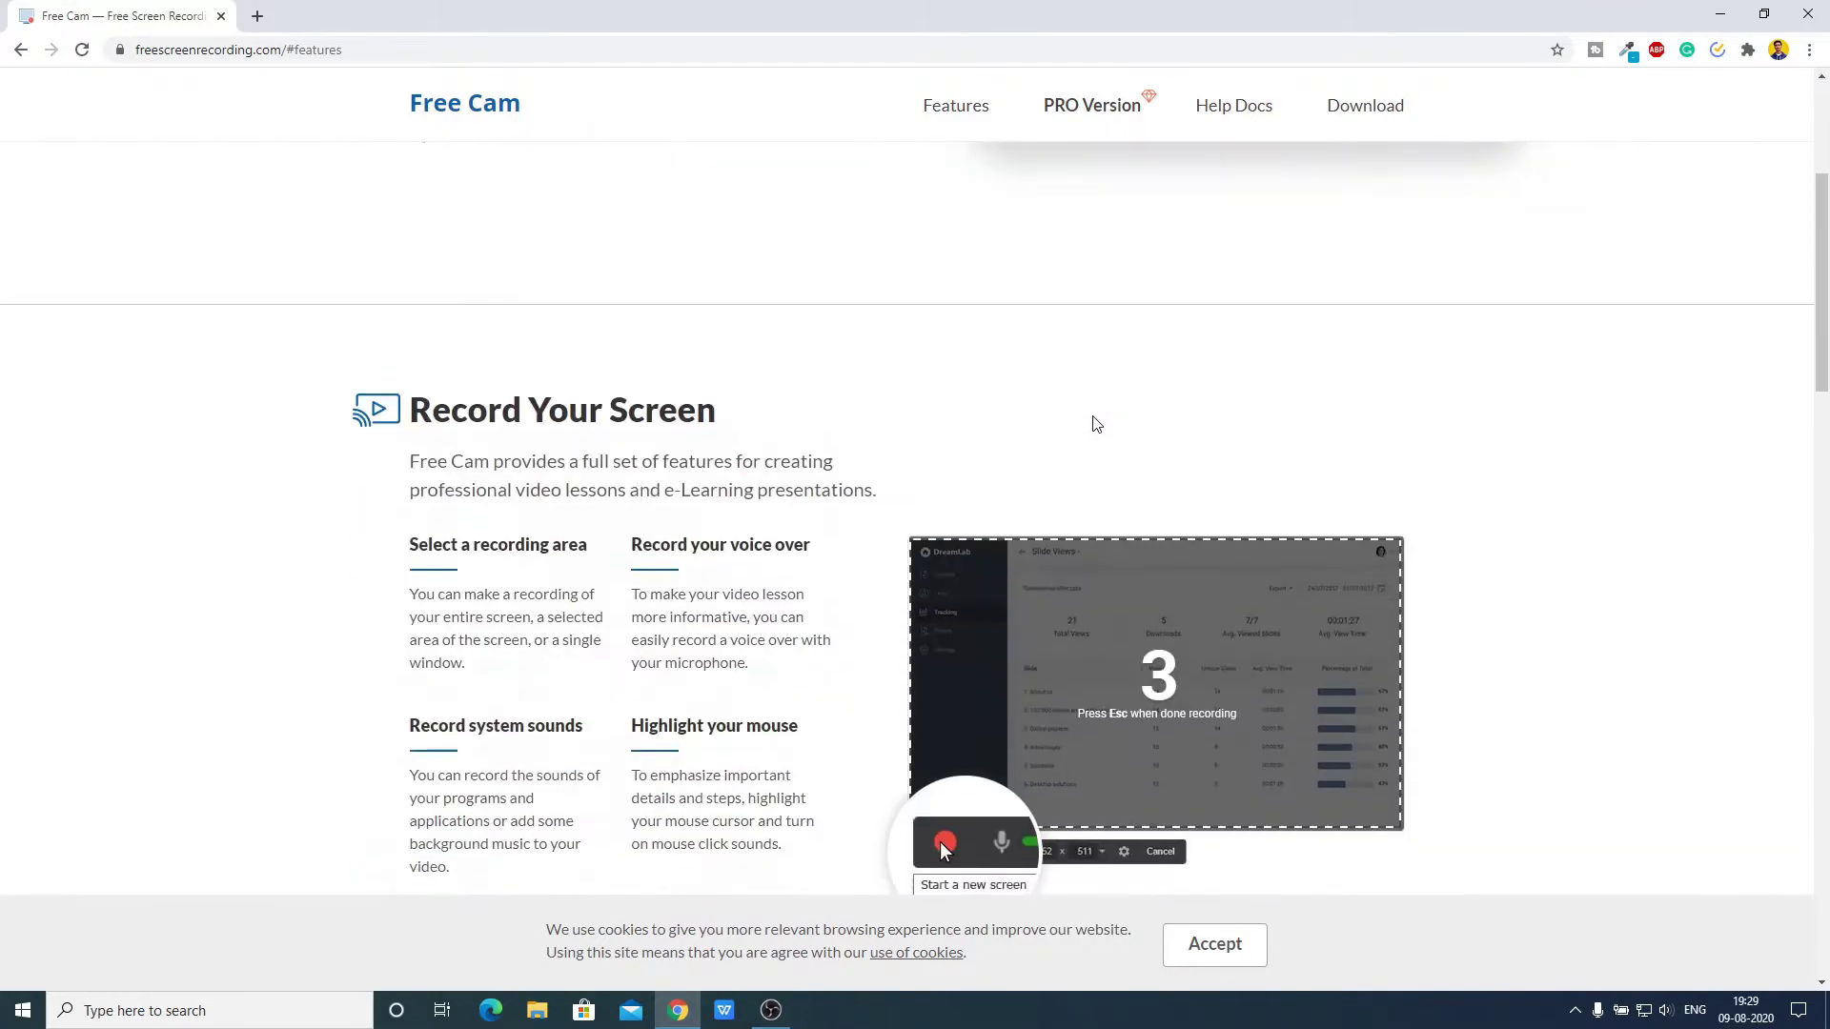
scroll(1095, 424, down, 11)
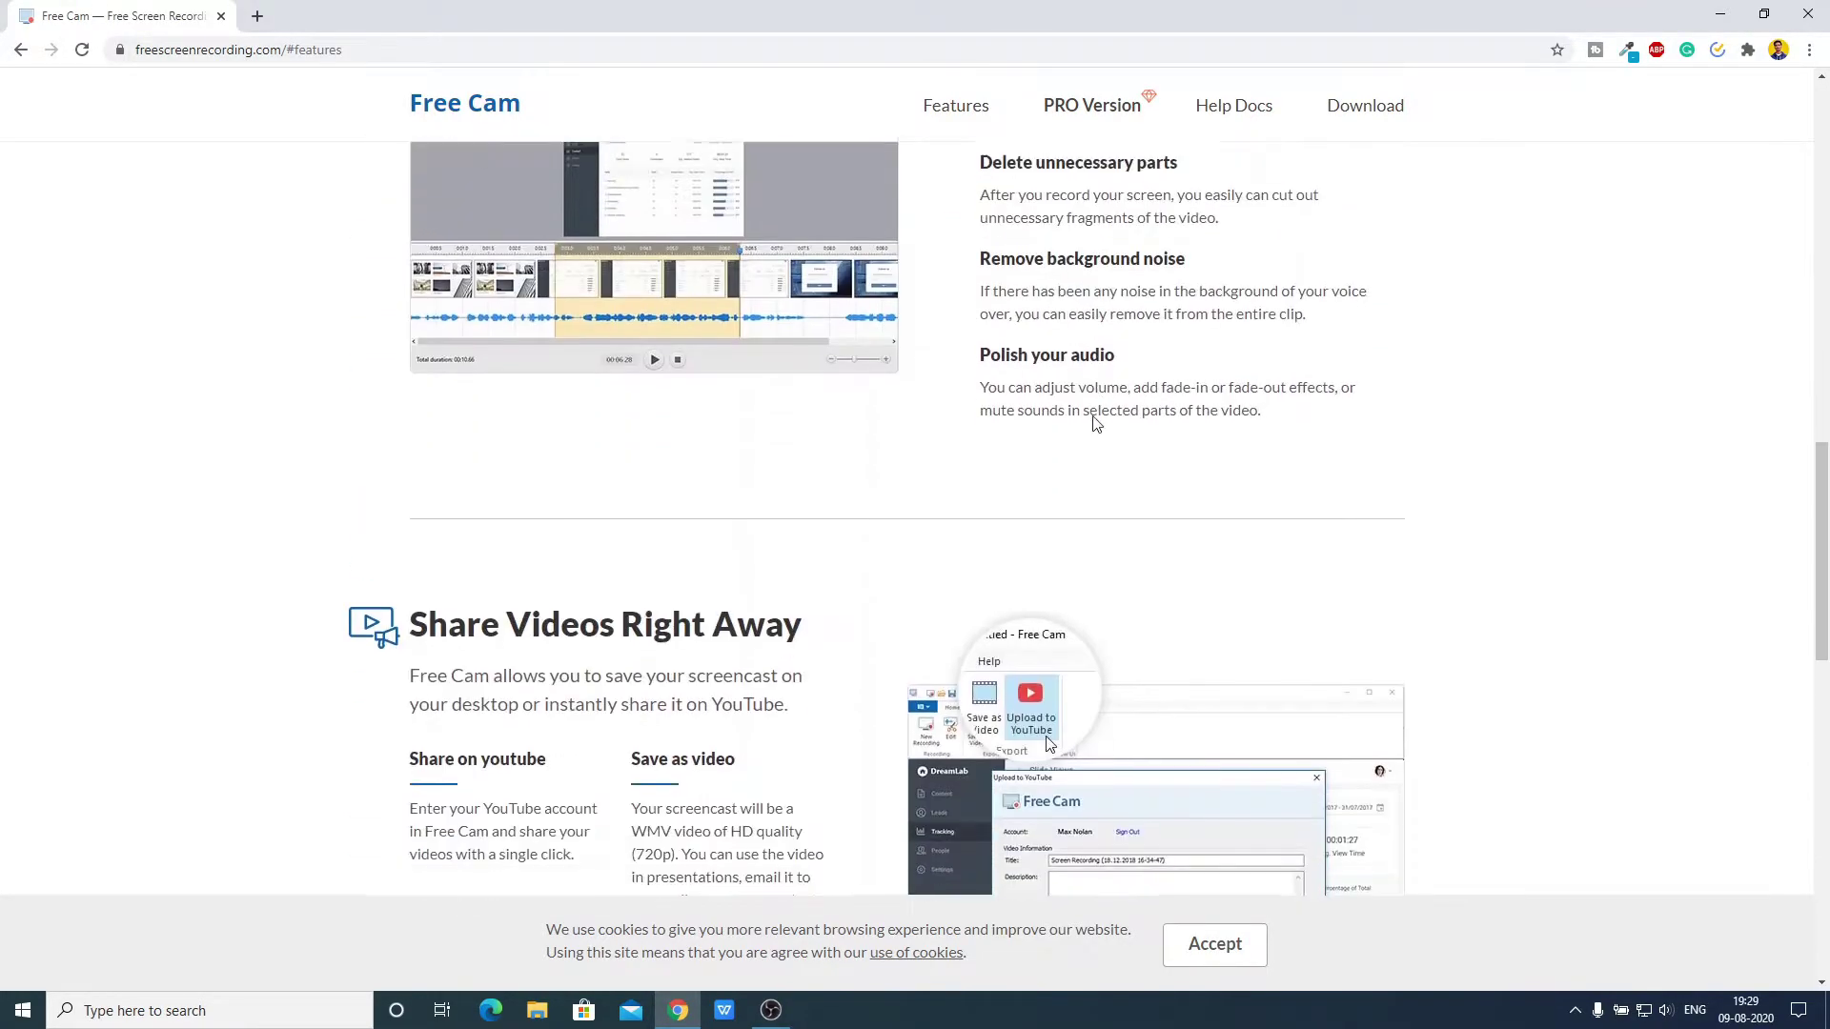
Open the Cam Pro page and scroll through the Free vs. Pro table (WMV 760p vs MP4 1080p)
click(1110, 103)
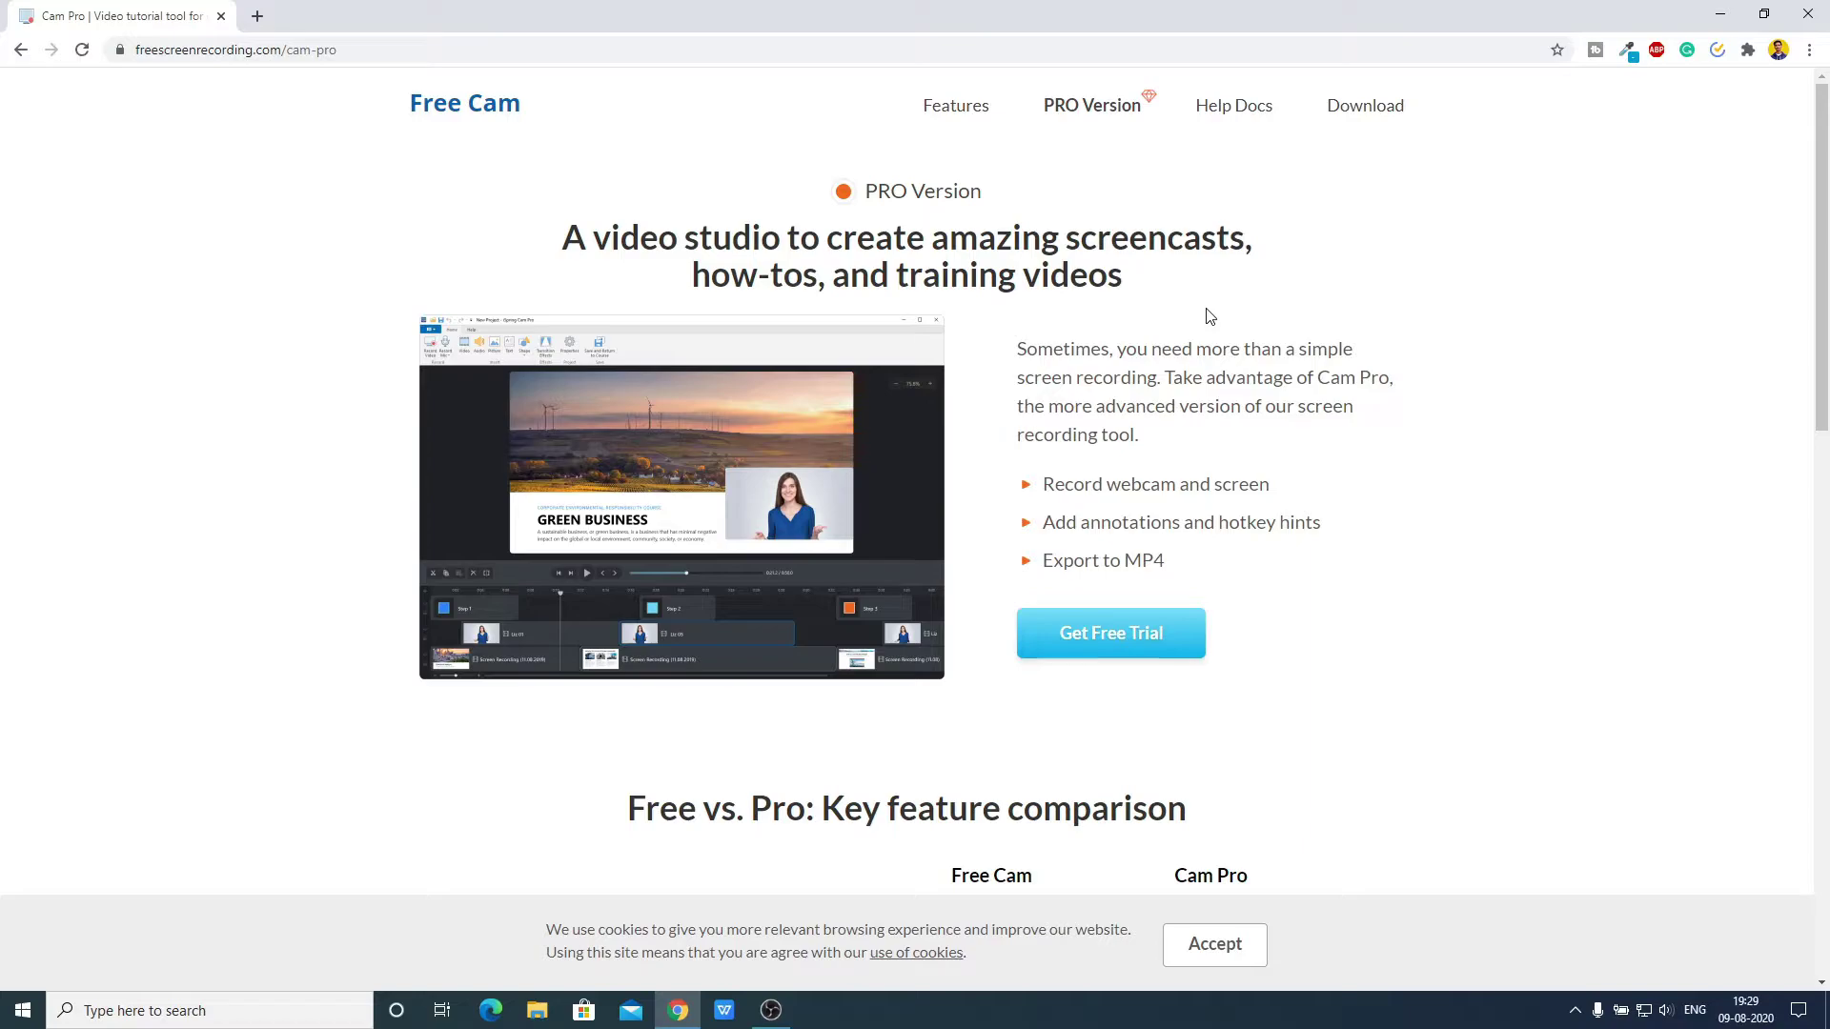
scroll(1207, 315, down, 5)
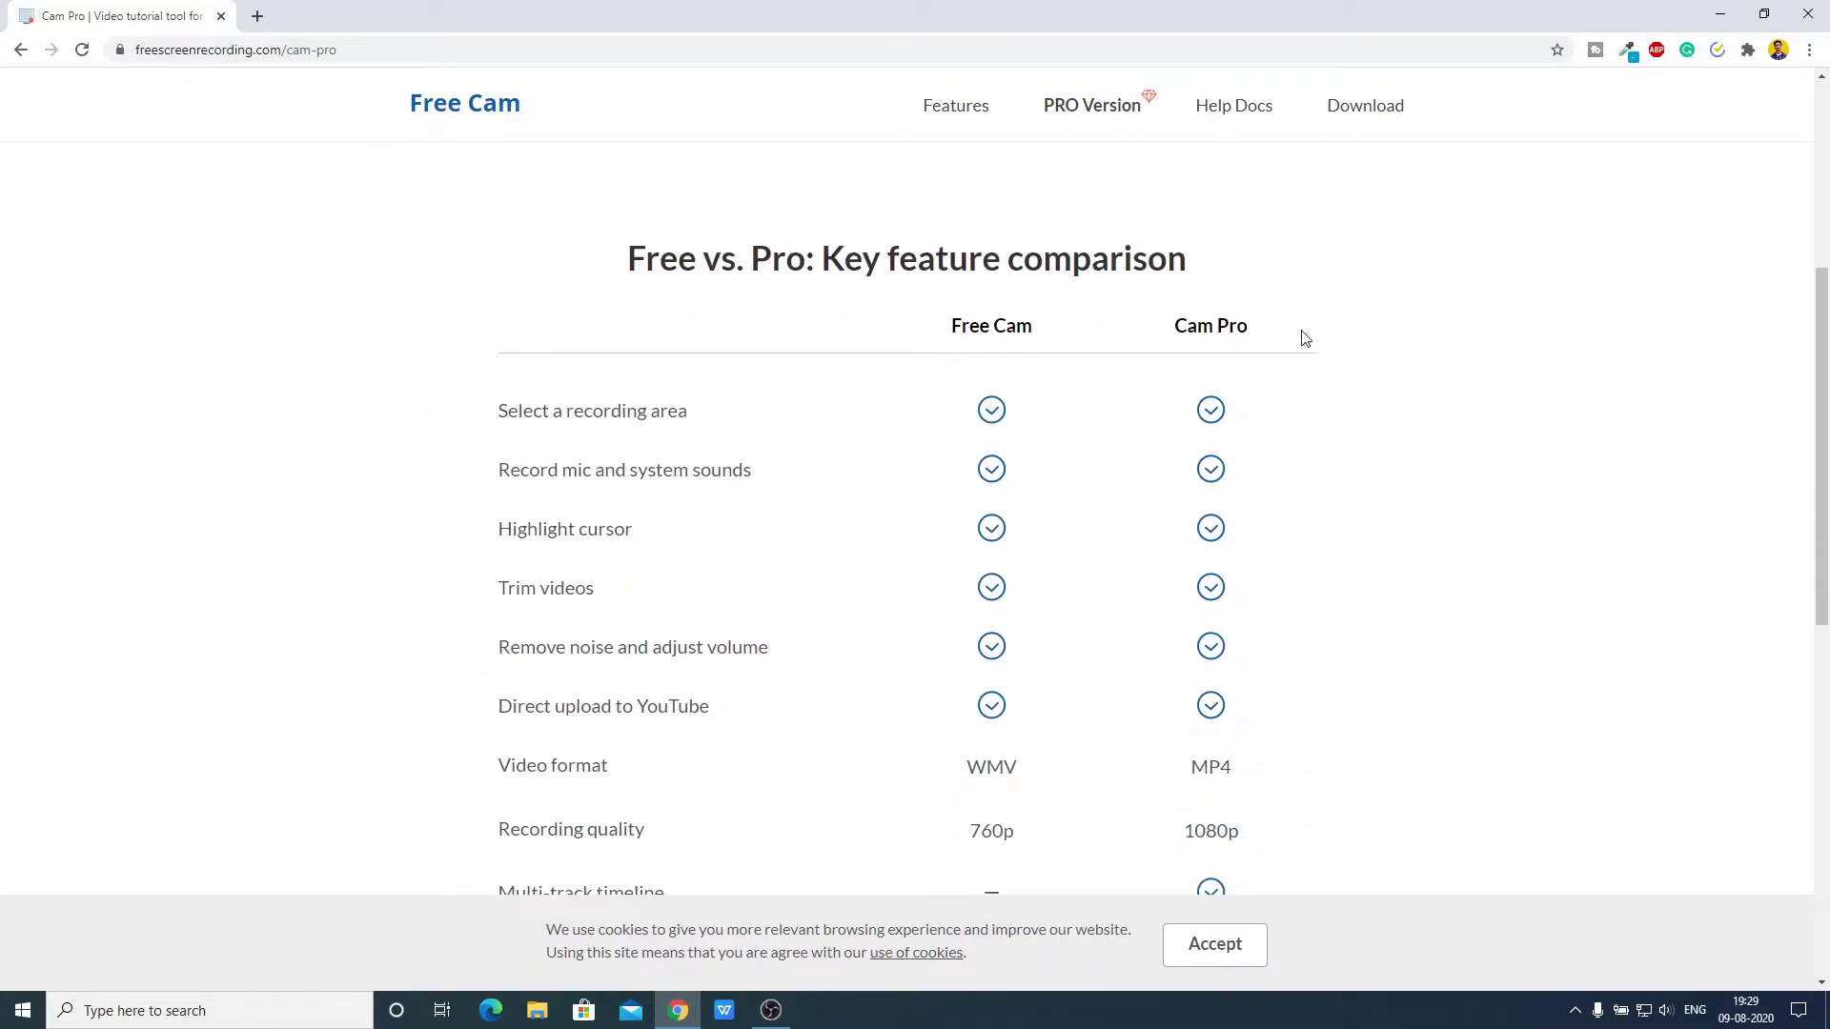
scroll(1284, 442, down, 1)
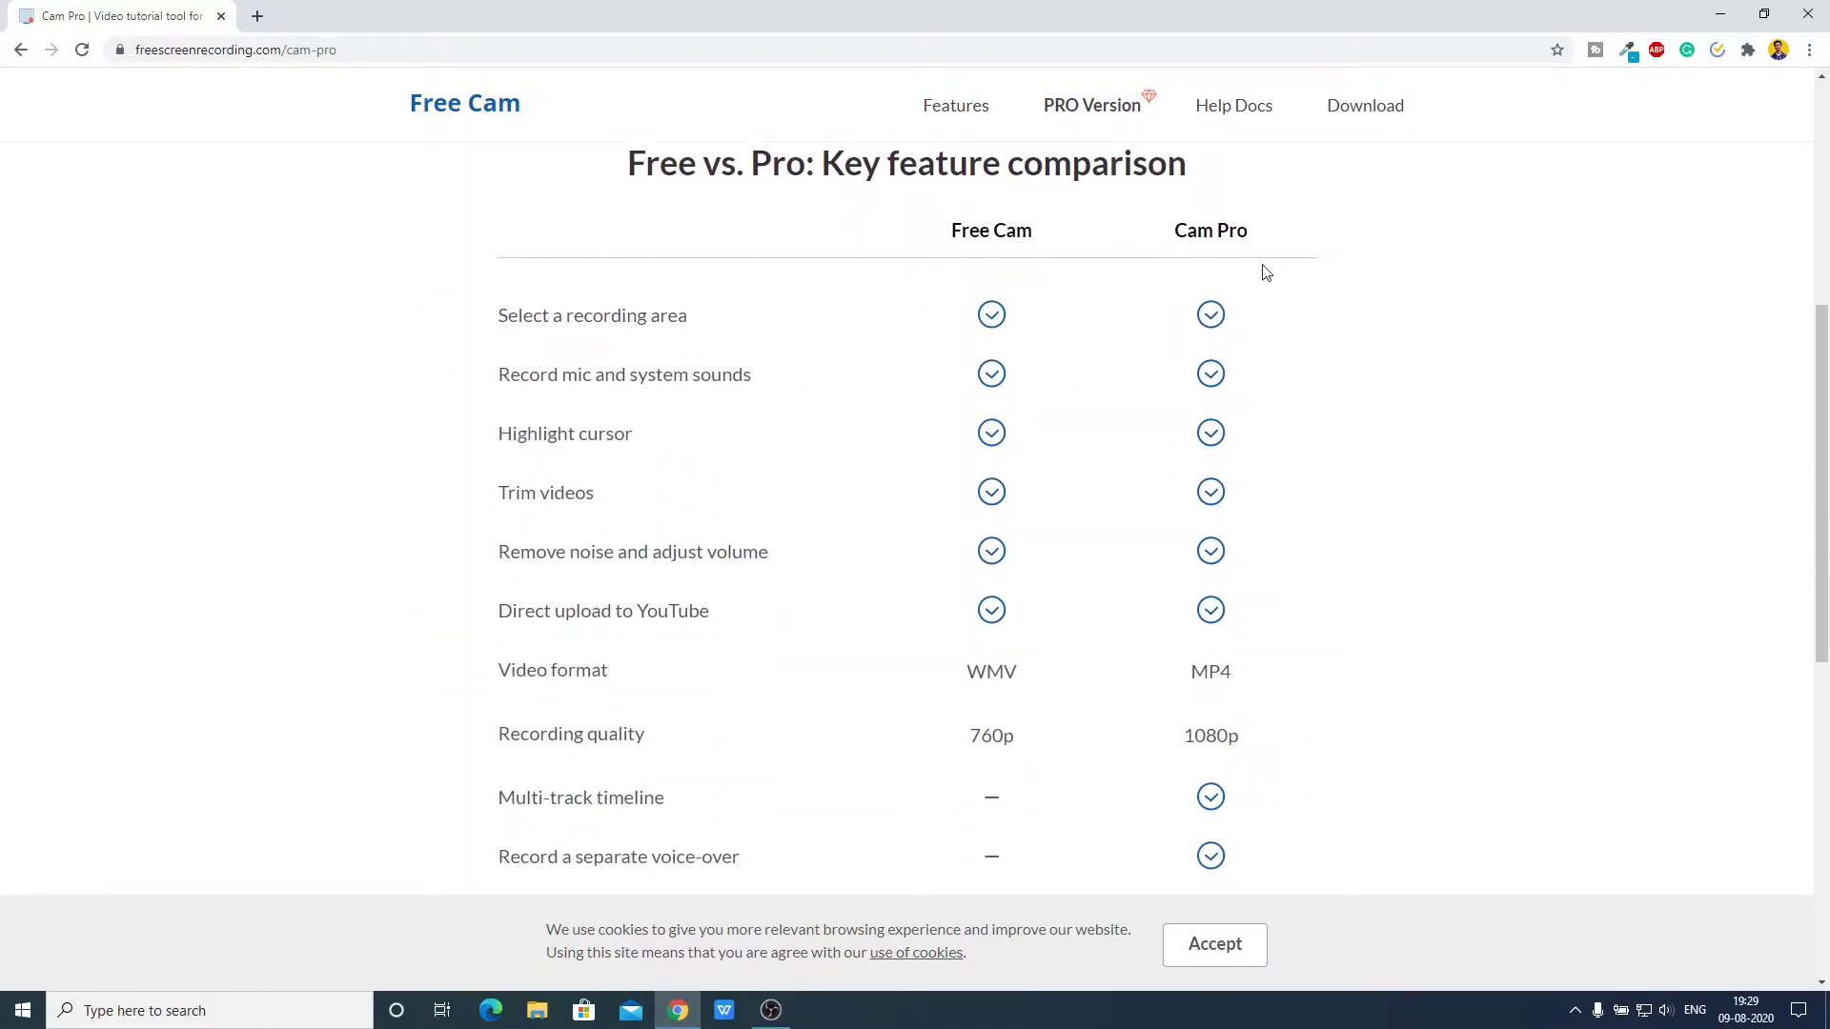
scroll(1197, 368, down, 3)
scroll(1359, 453, up, 2)
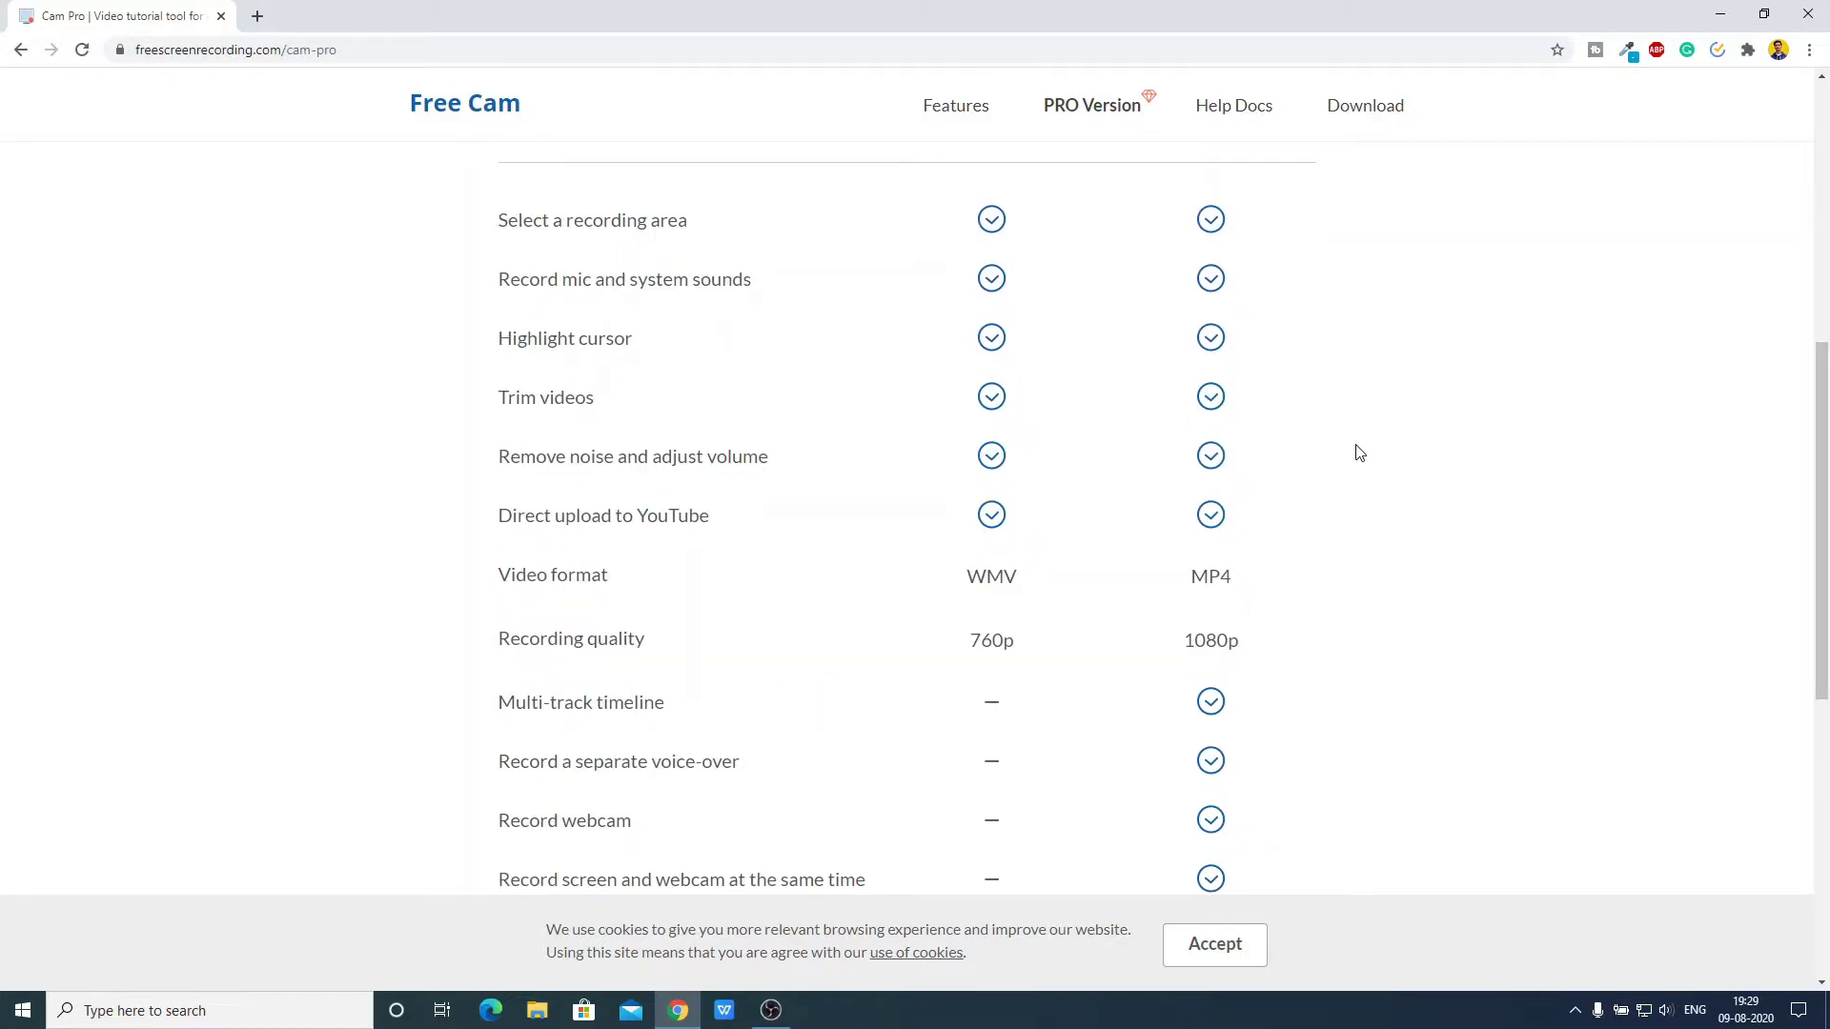
scroll(1359, 453, up, 8)
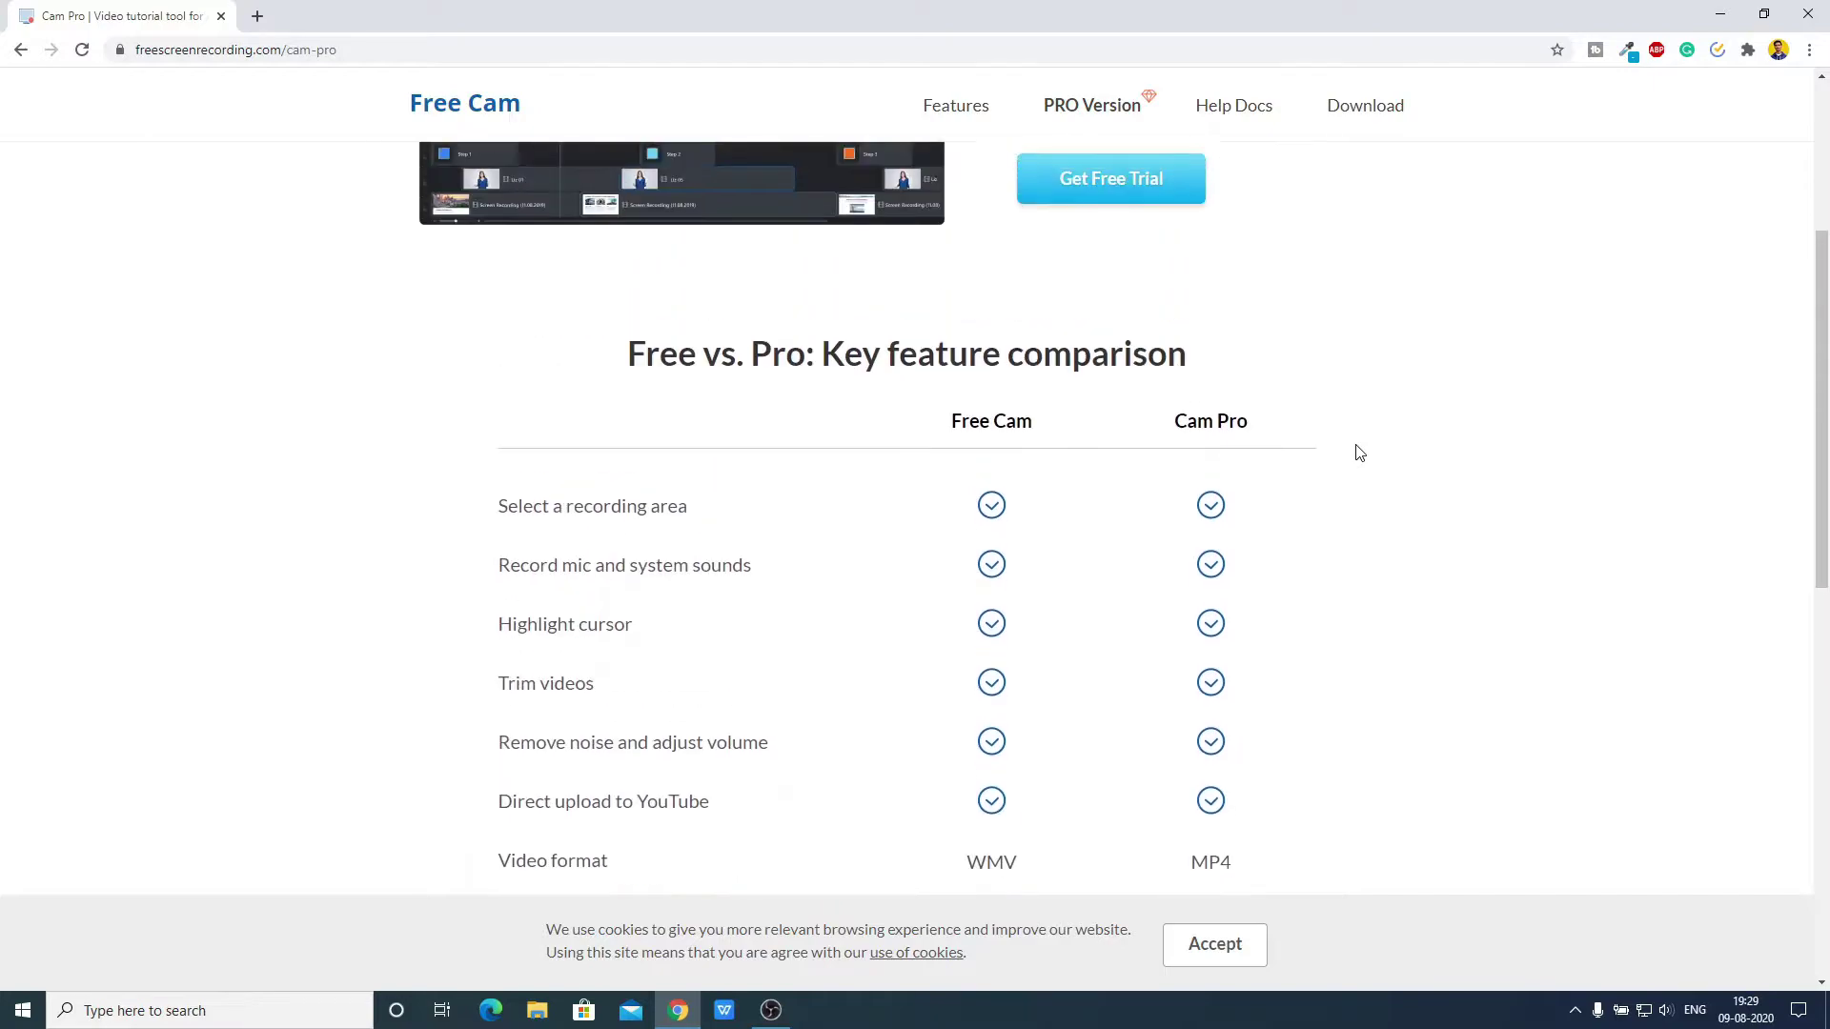
Download the Free Cam installer free_cam_8_7_0 (1).msi and run it from Chrome's downloads
click(1385, 122)
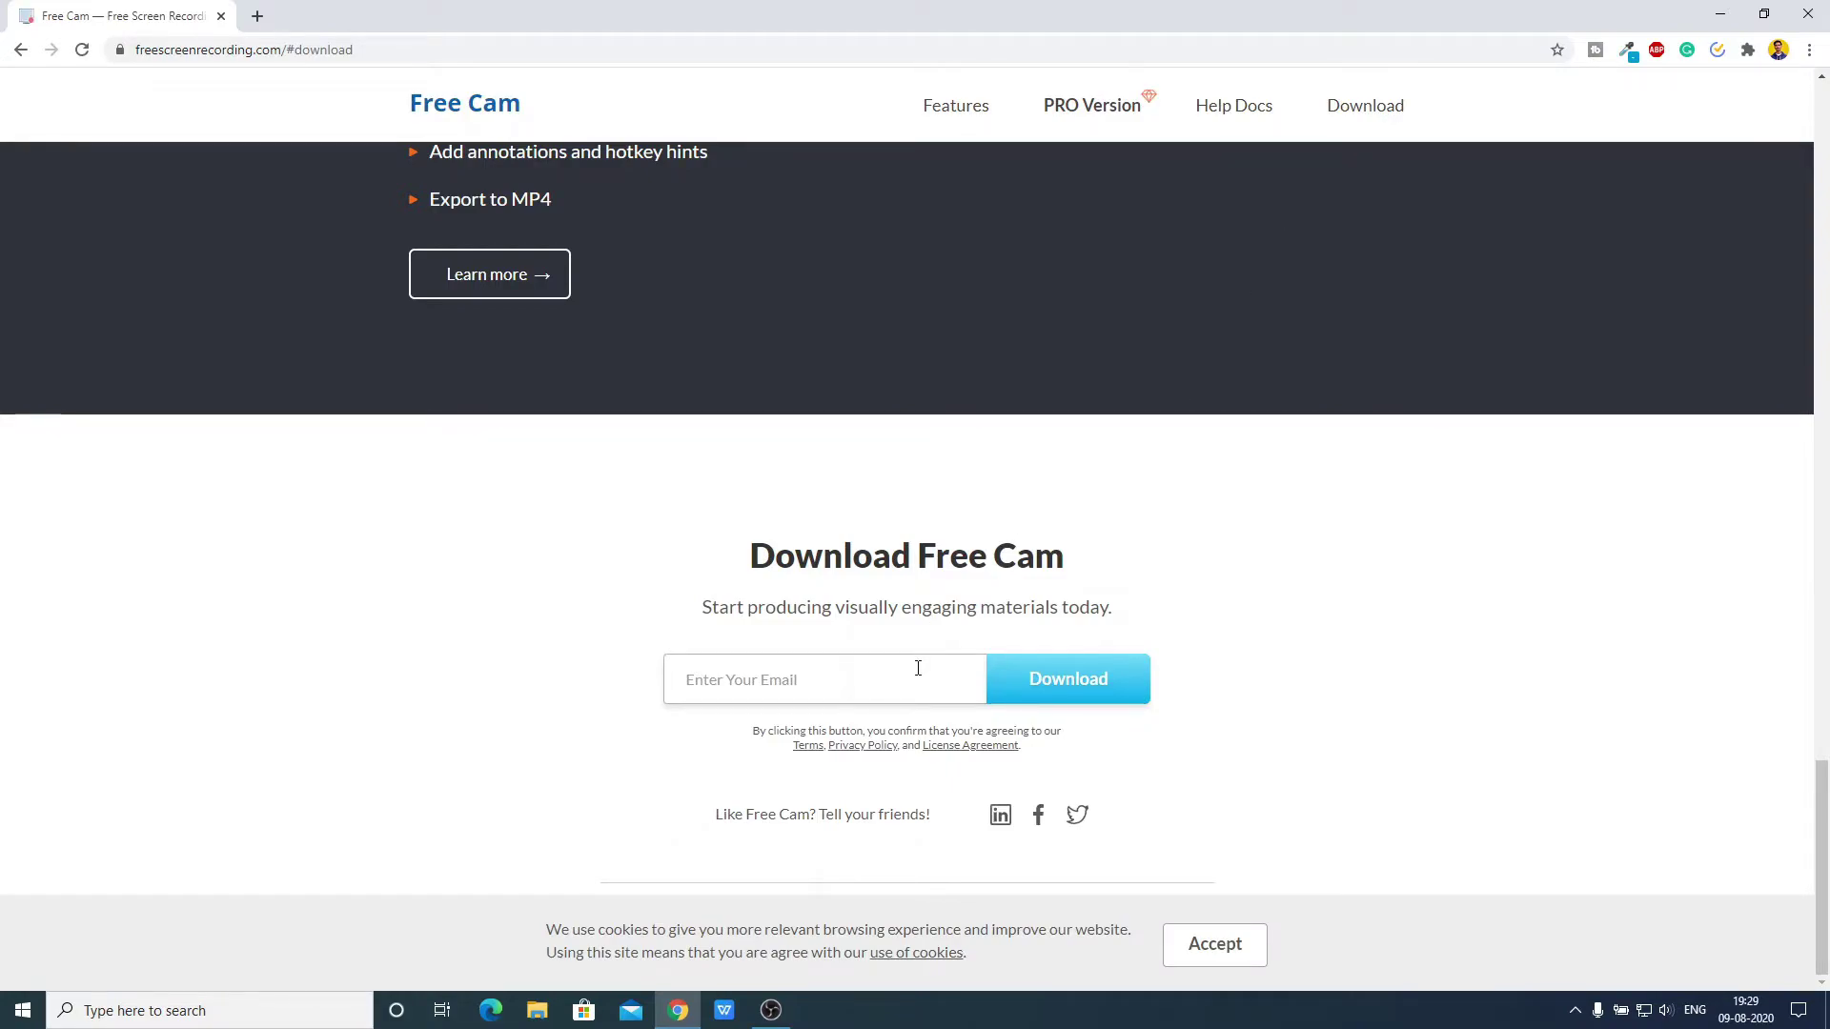
click(1064, 702)
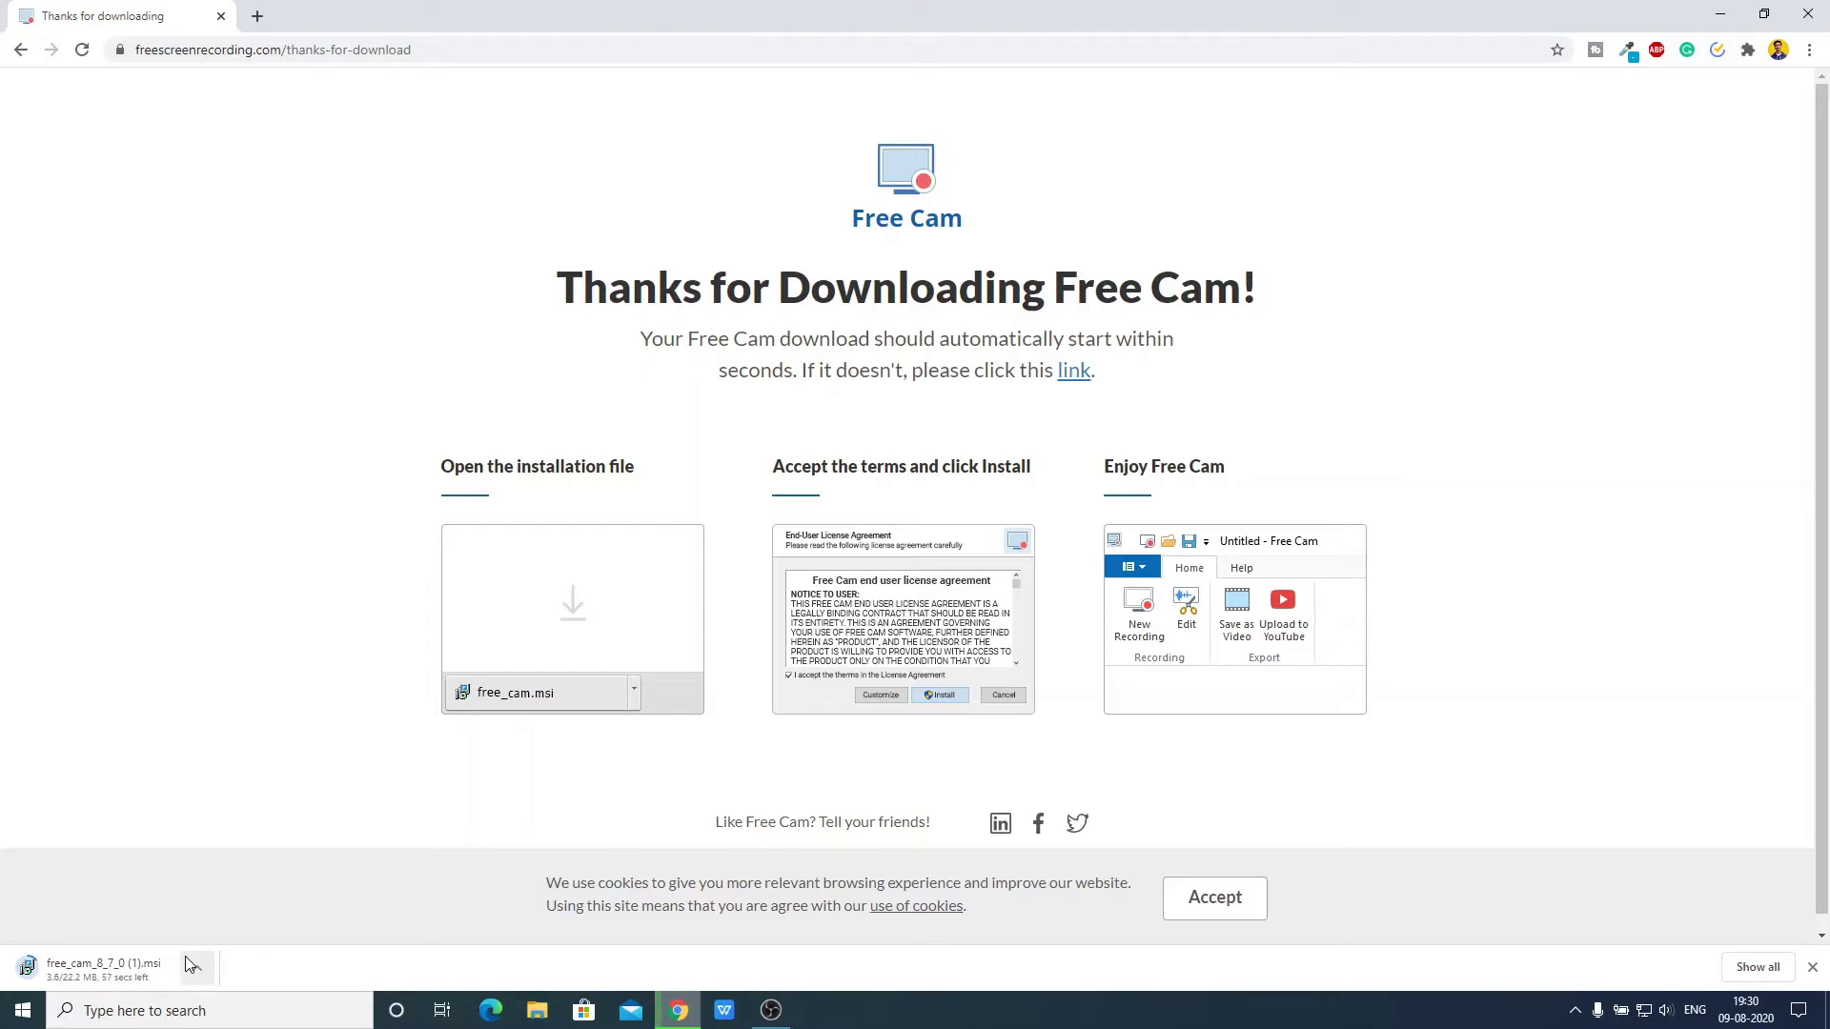
click(197, 968)
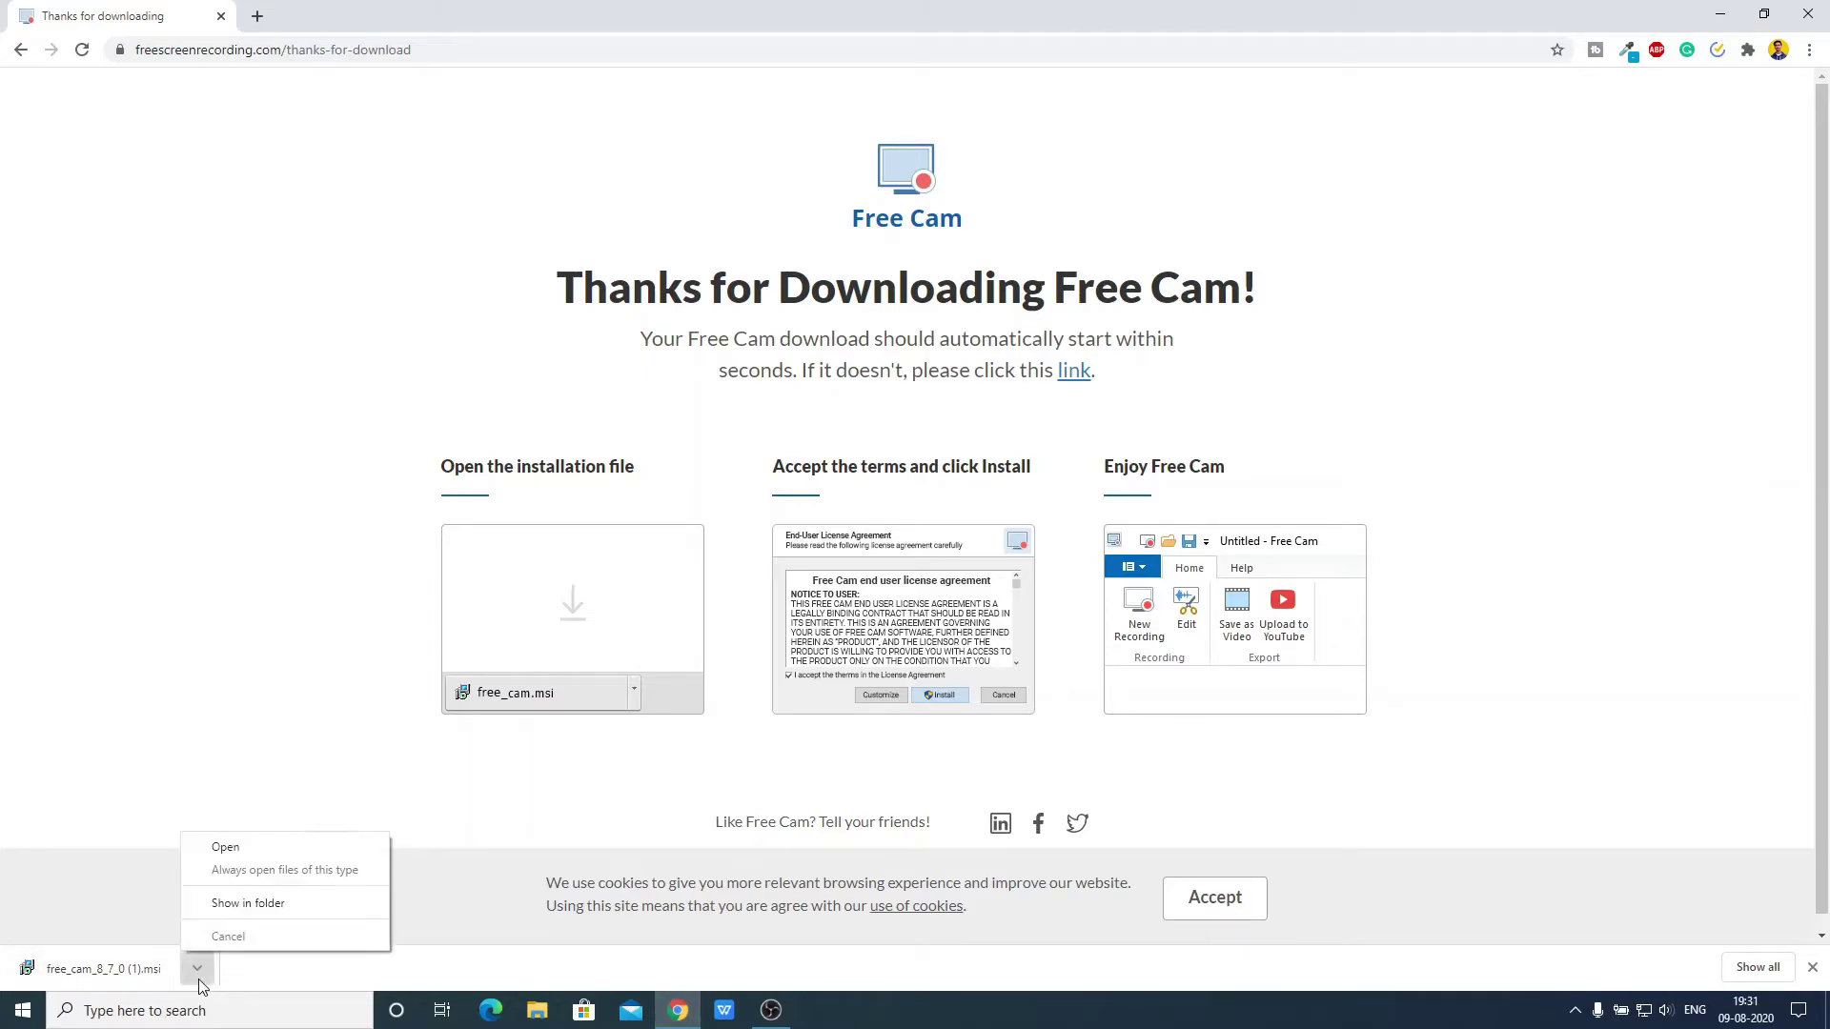
click(242, 850)
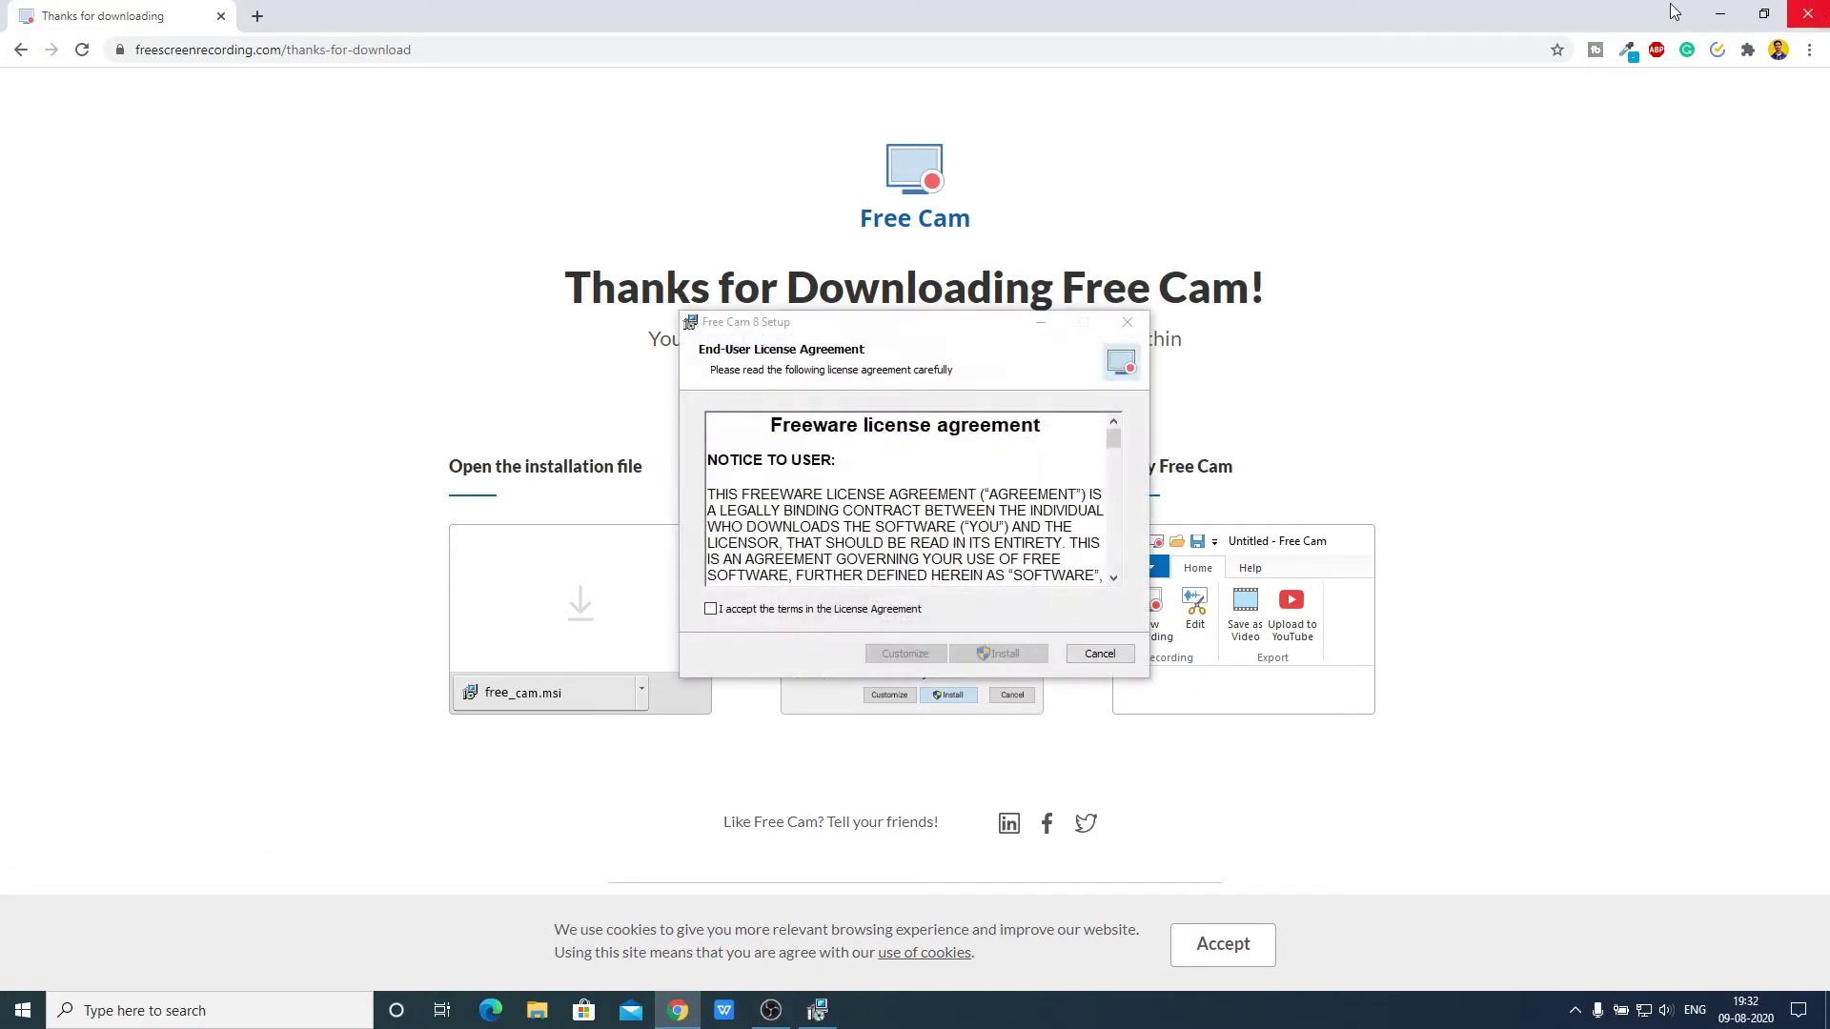
Accept the license terms and choose Customize to reach the C:\Program Files (x86)\Free Cam 8\ destination
click(1720, 13)
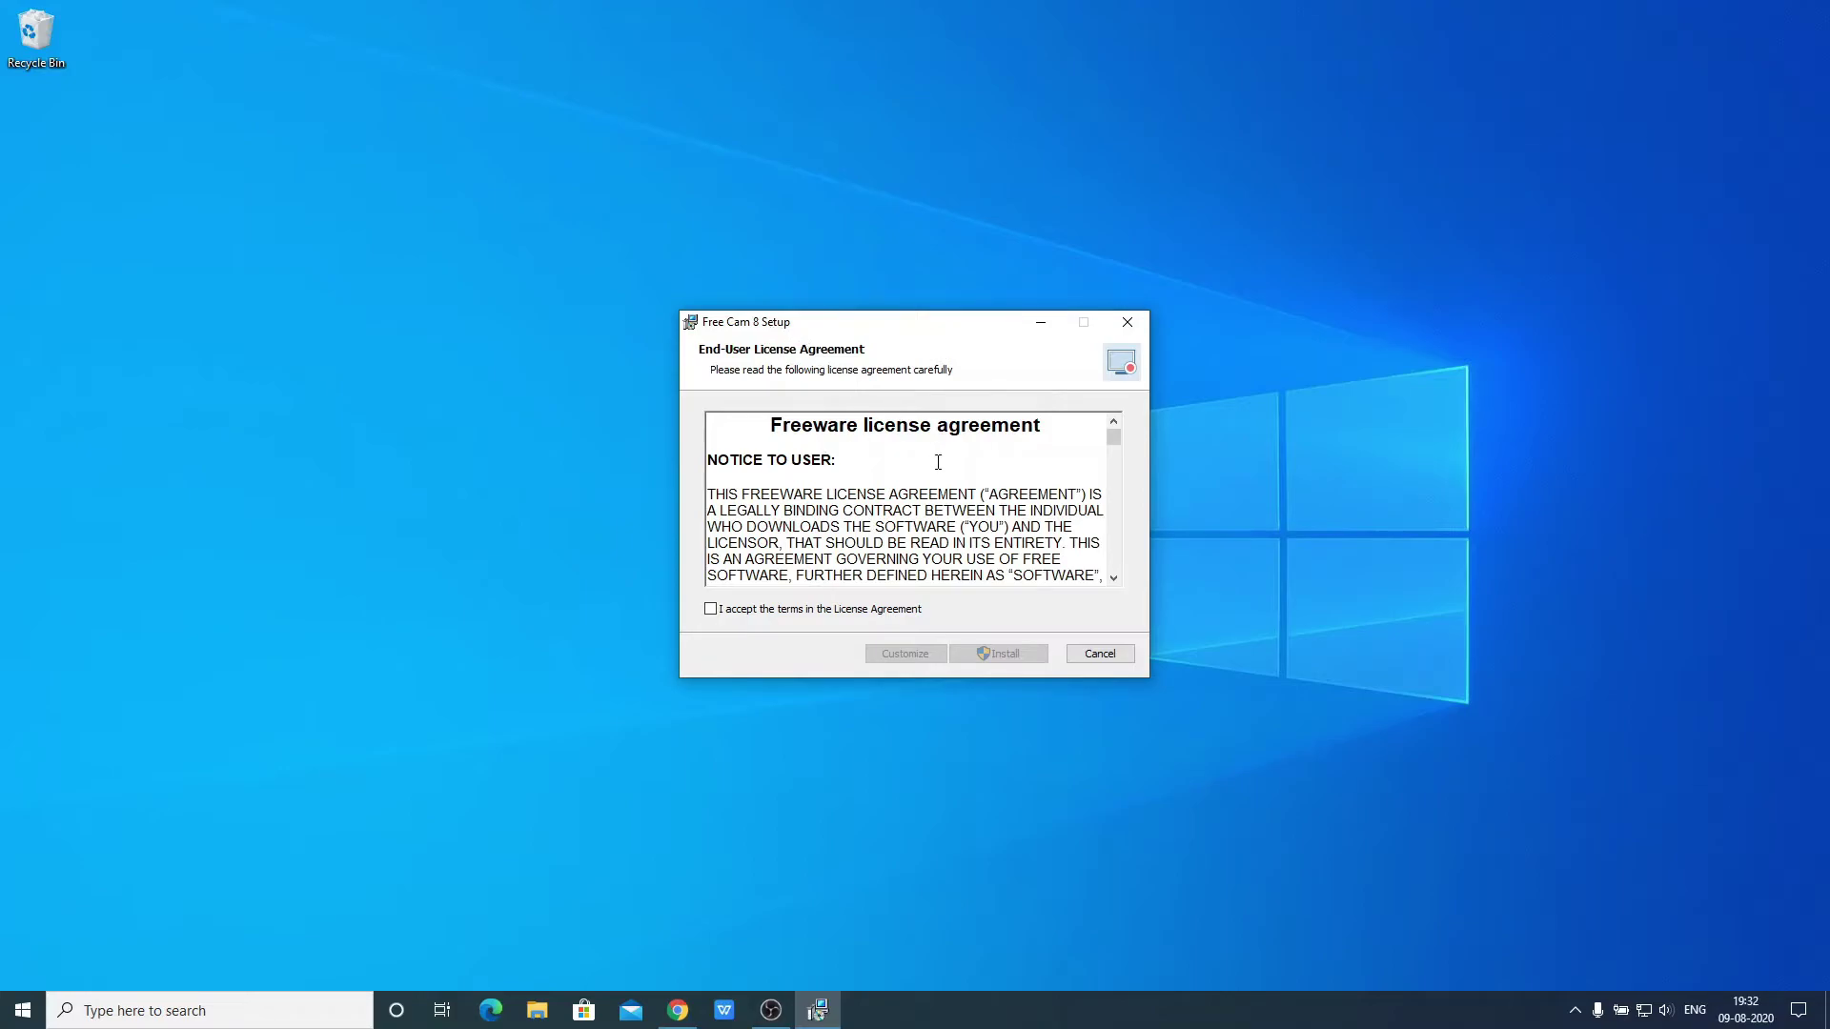
click(710, 610)
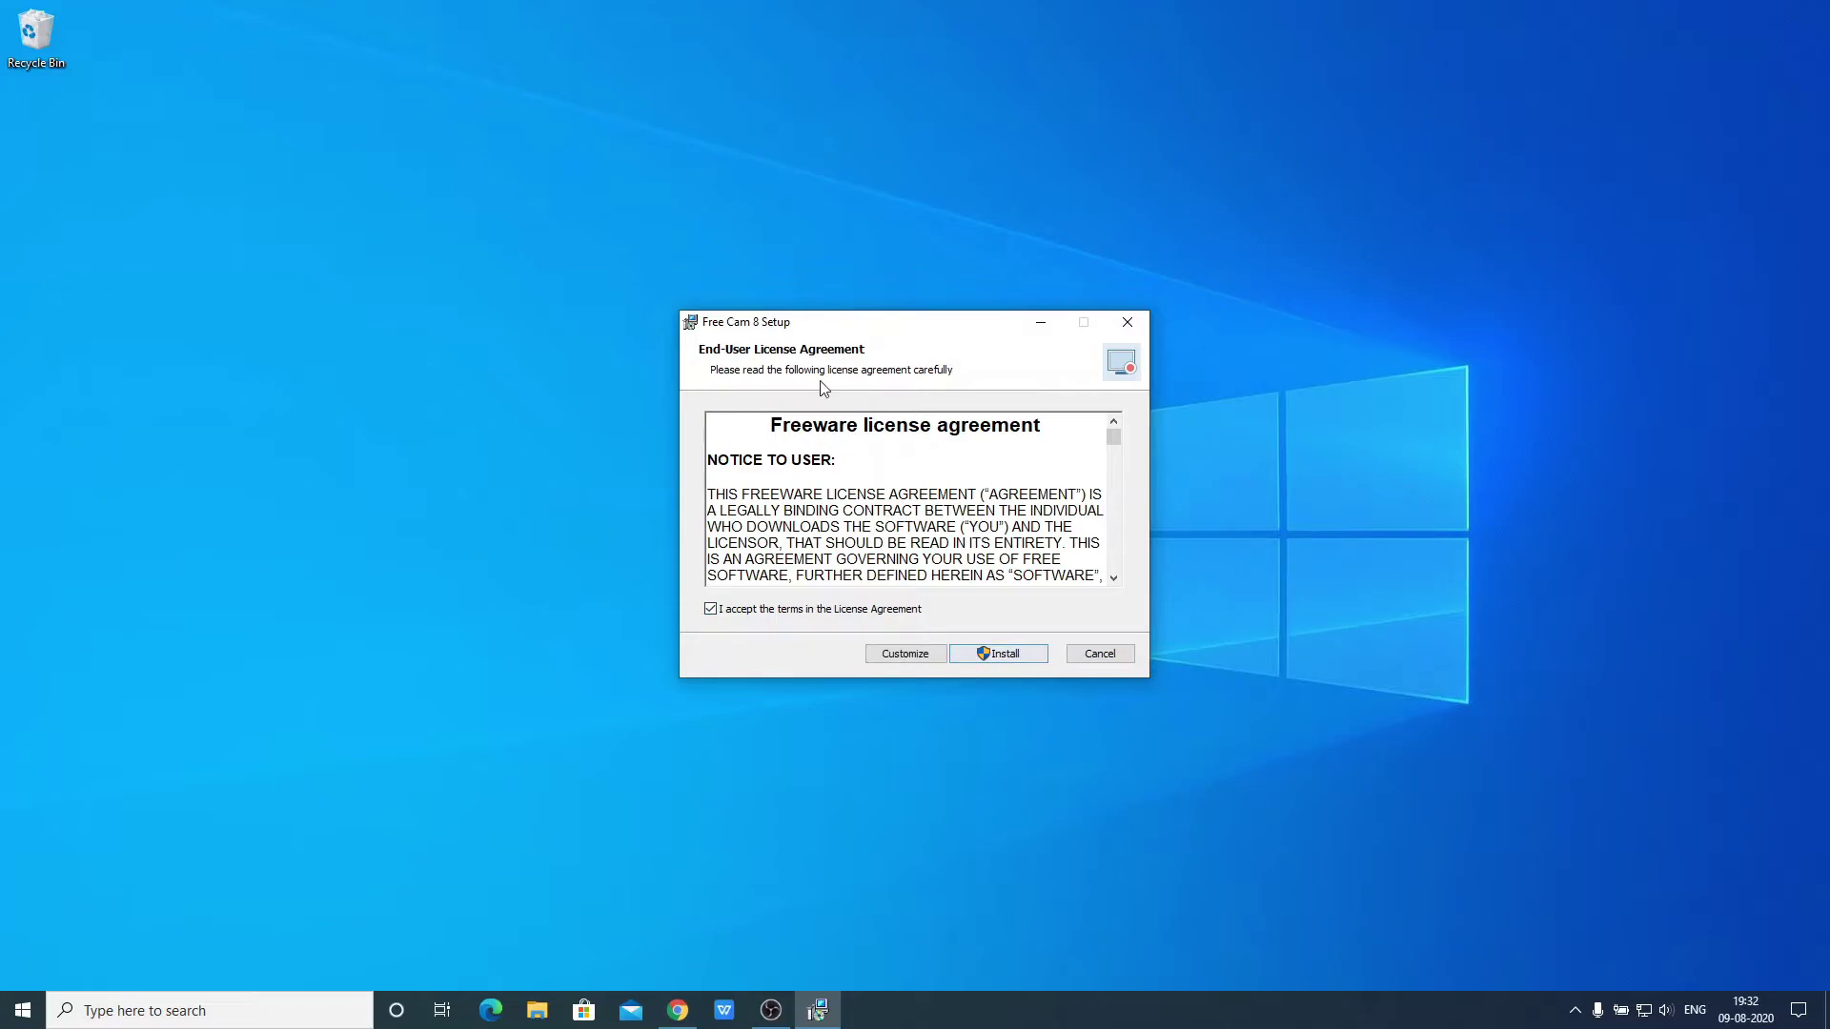
click(897, 660)
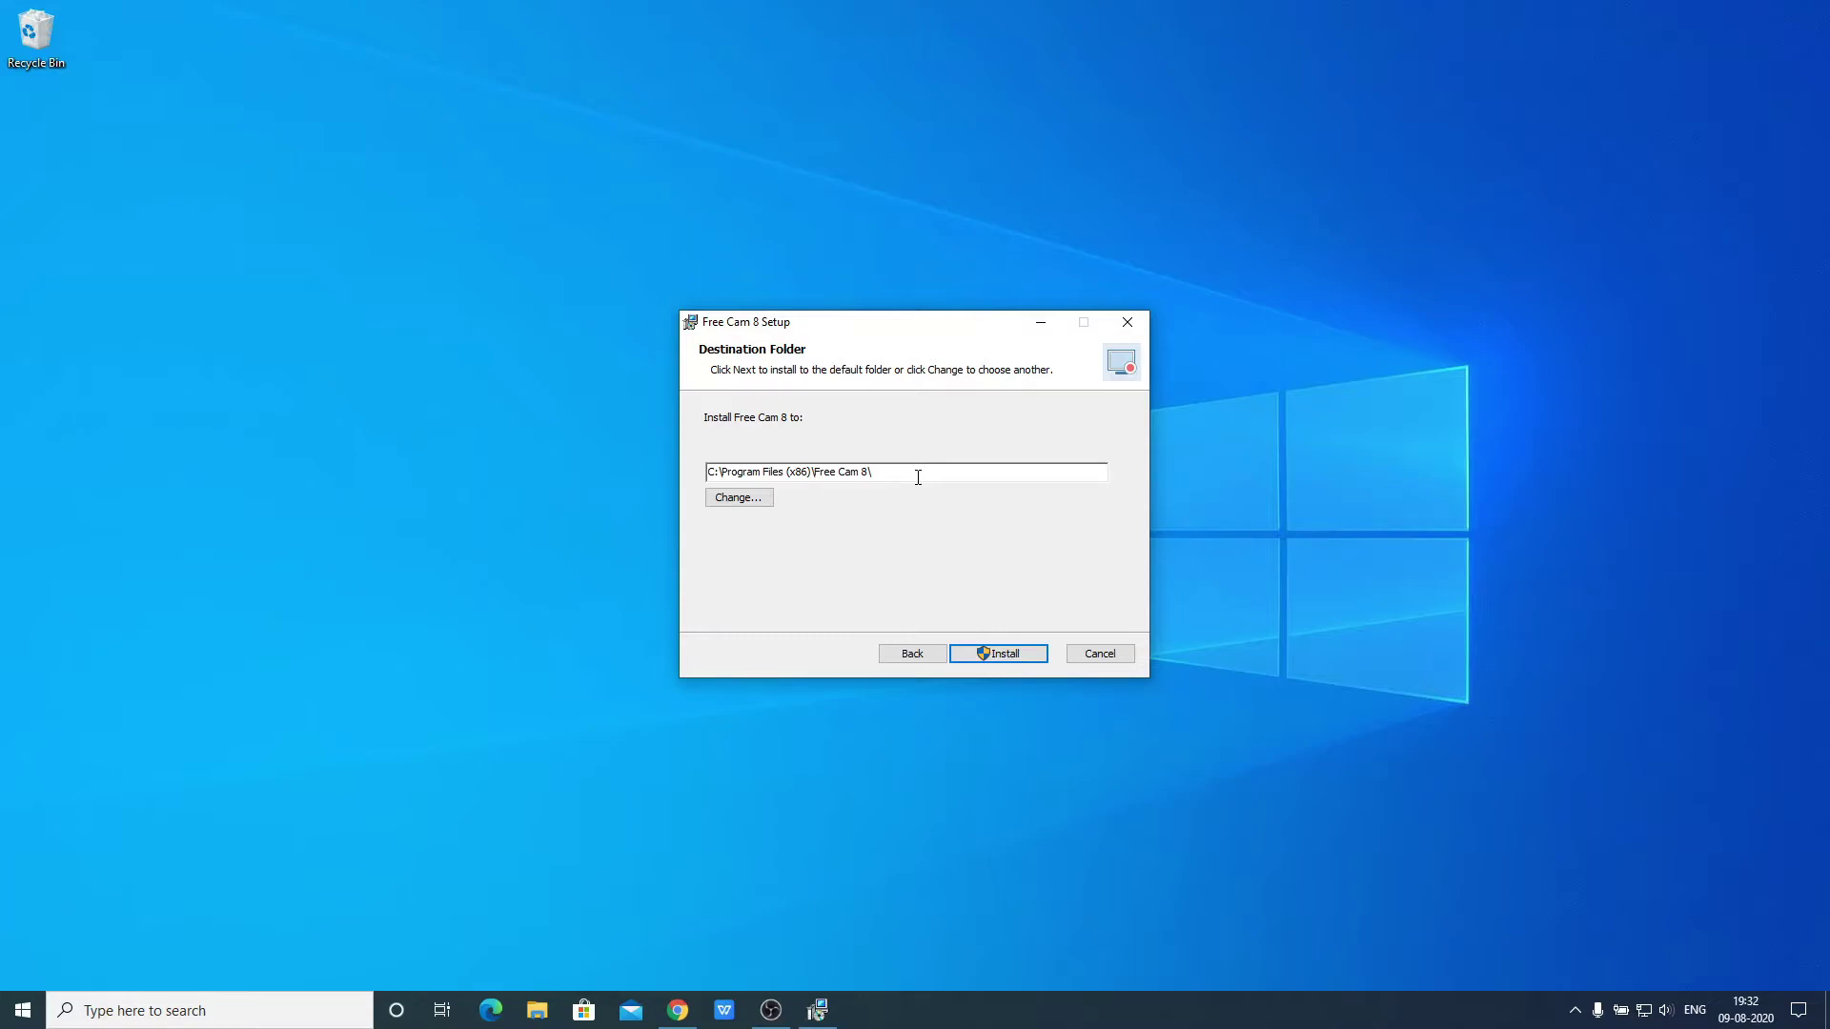
drag(918, 477, 694, 486)
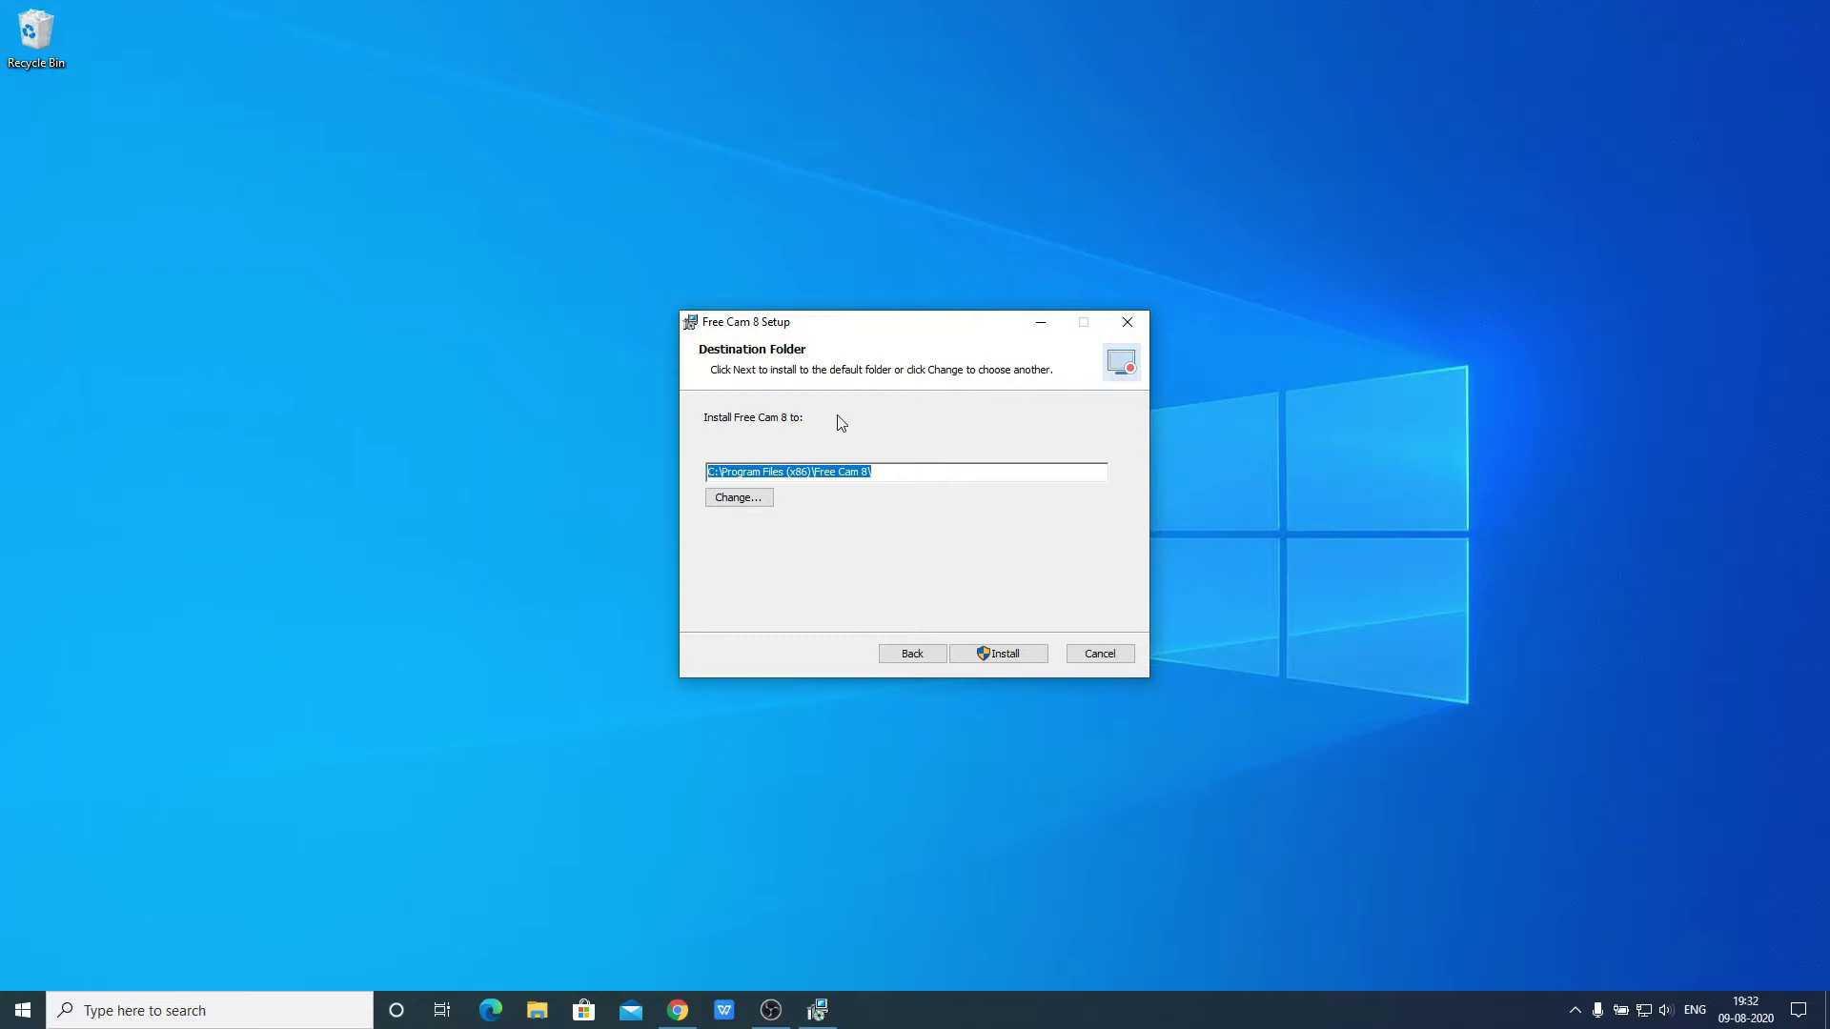
Keep C:\Program Files (x86)\Free Cam 8\ as the folder, install Free Cam 8 and launch it
click(759, 496)
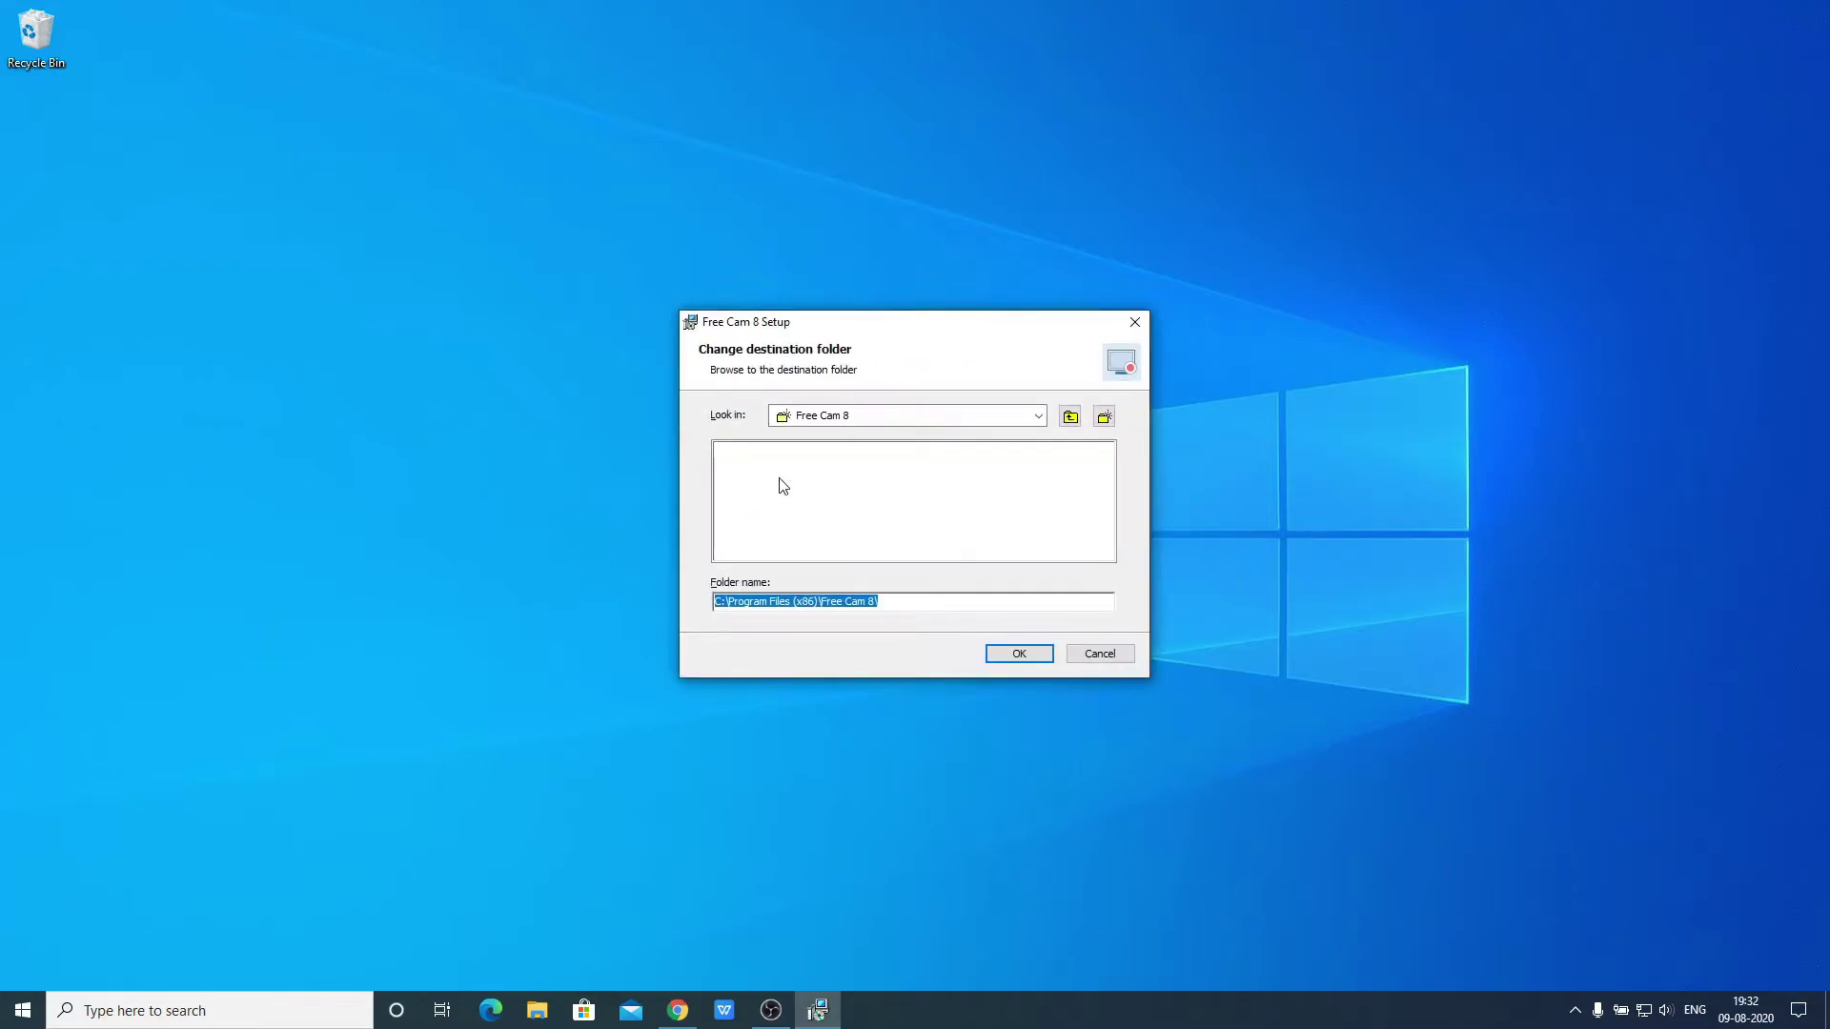
click(982, 421)
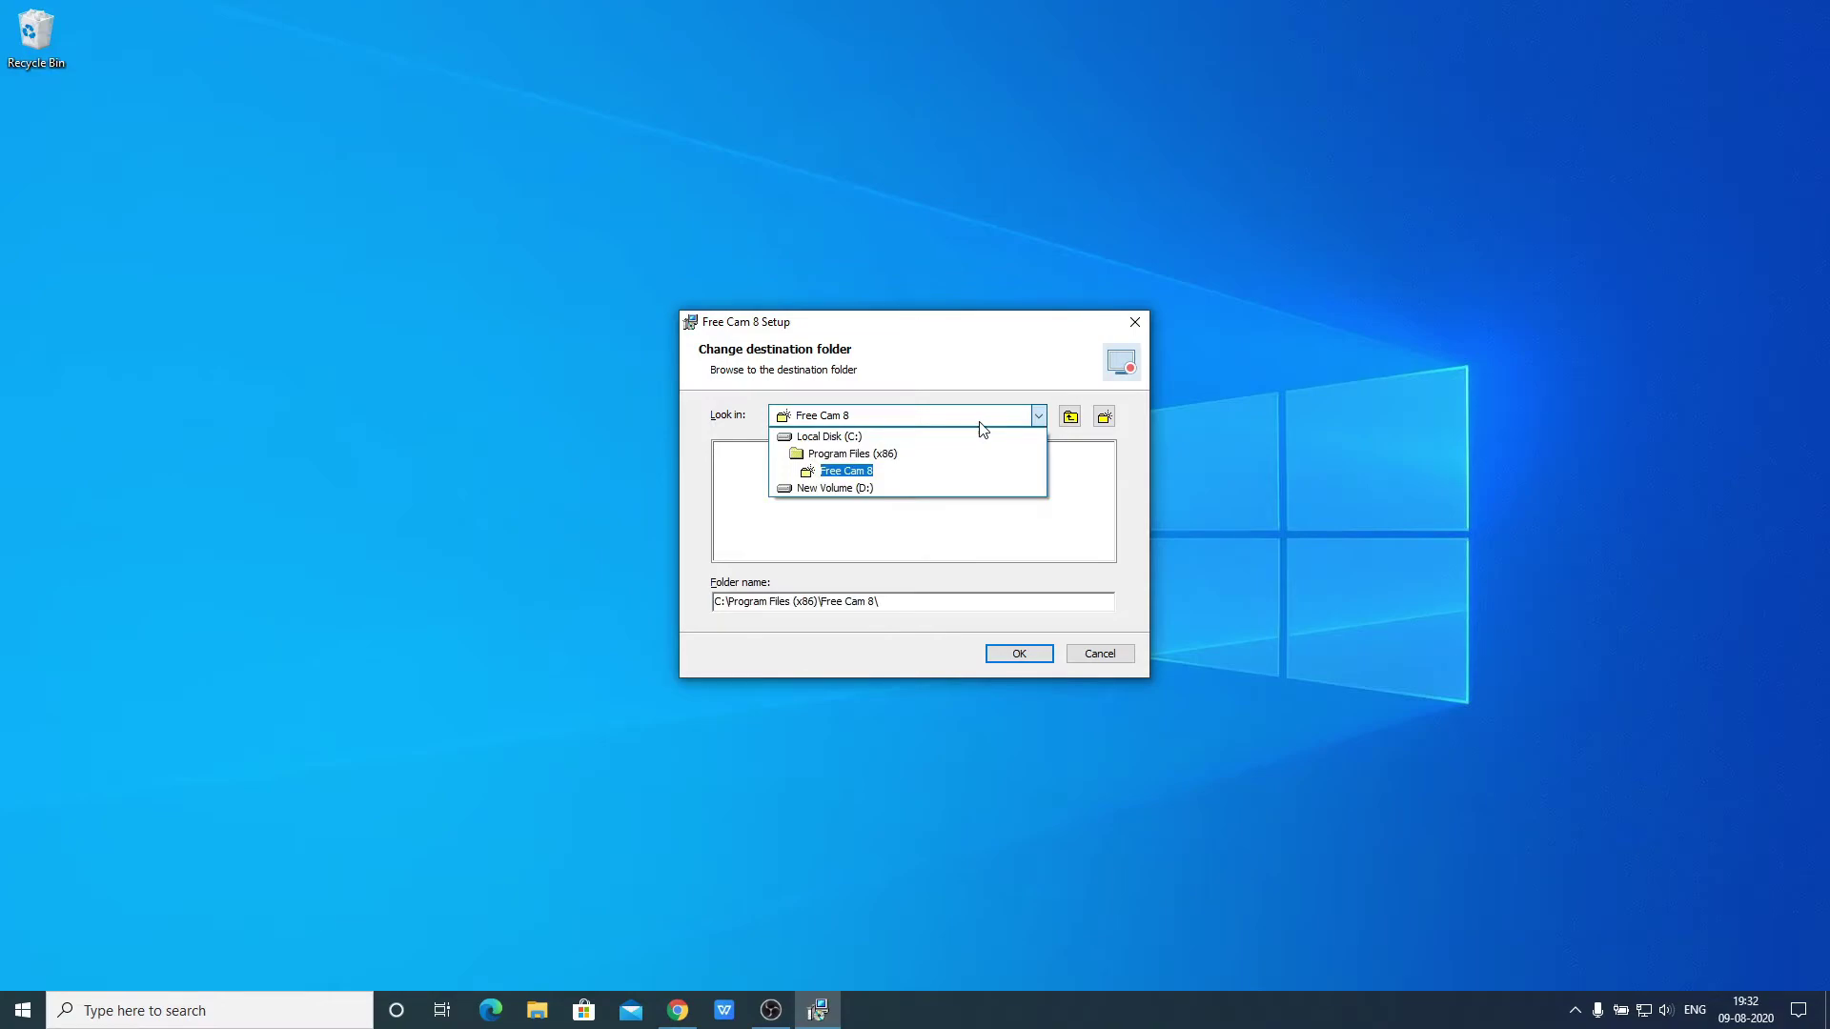
click(982, 428)
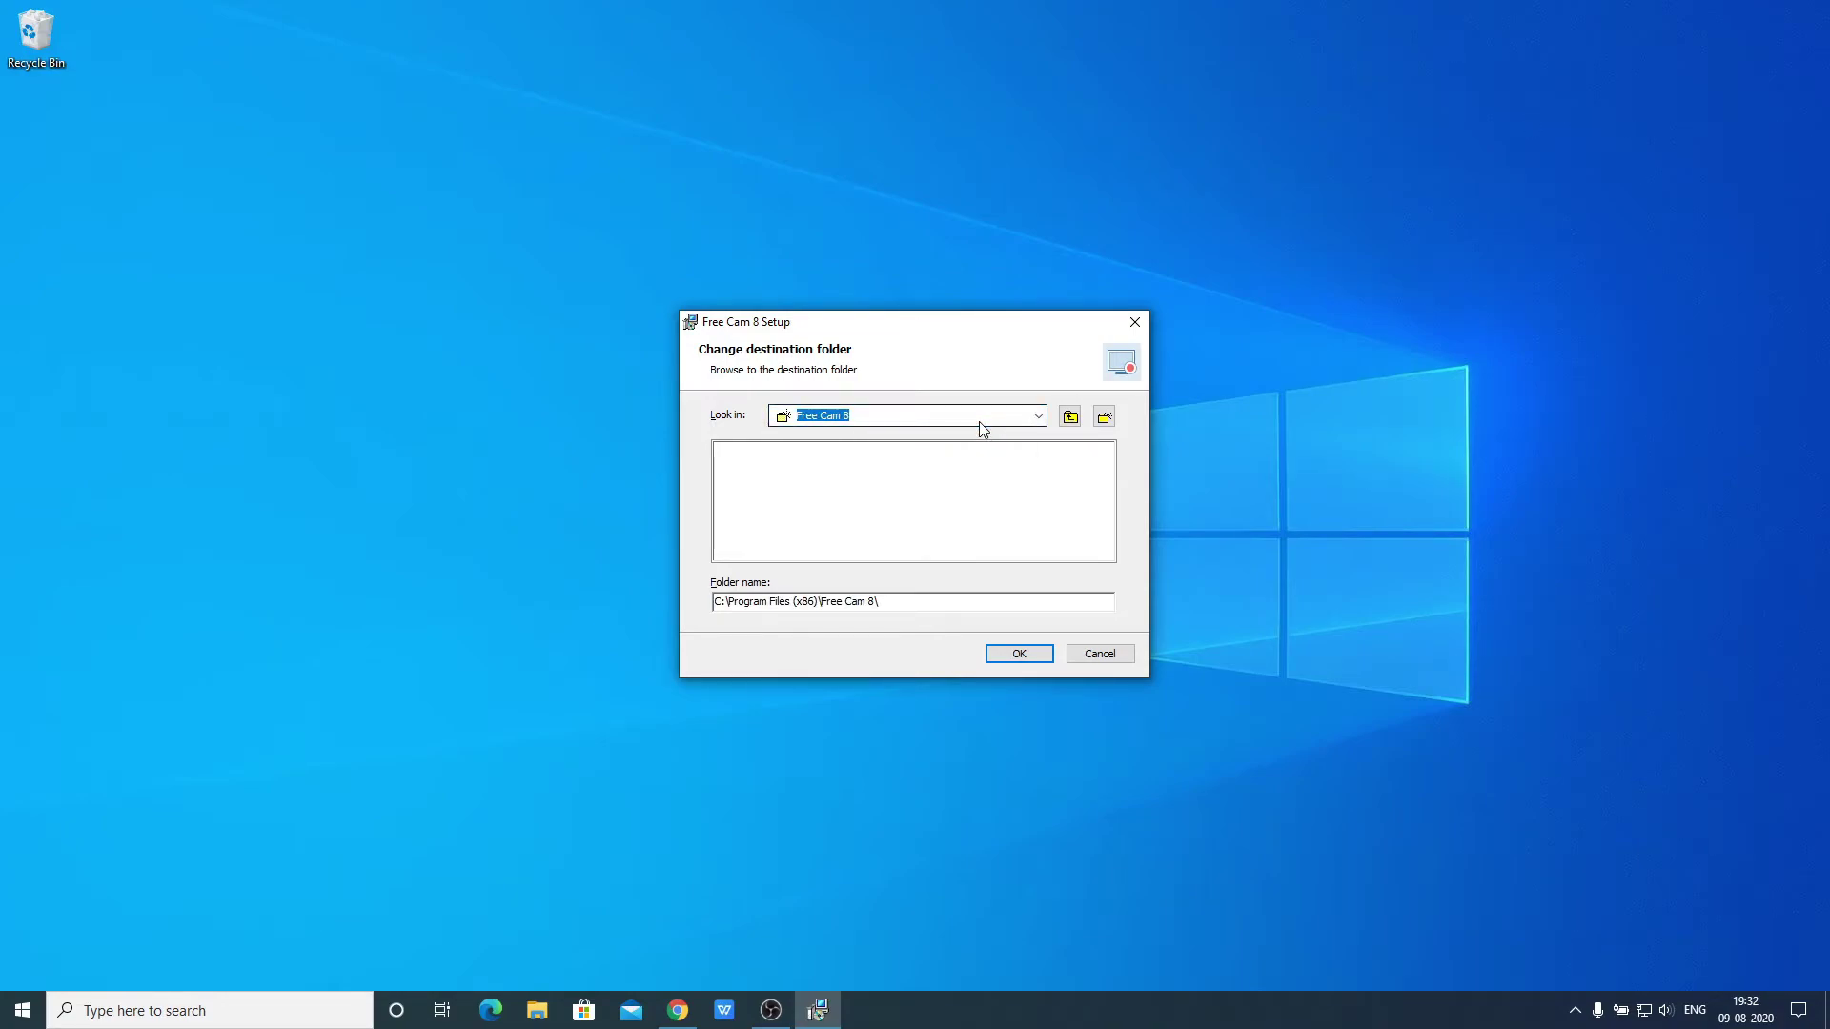
click(1027, 652)
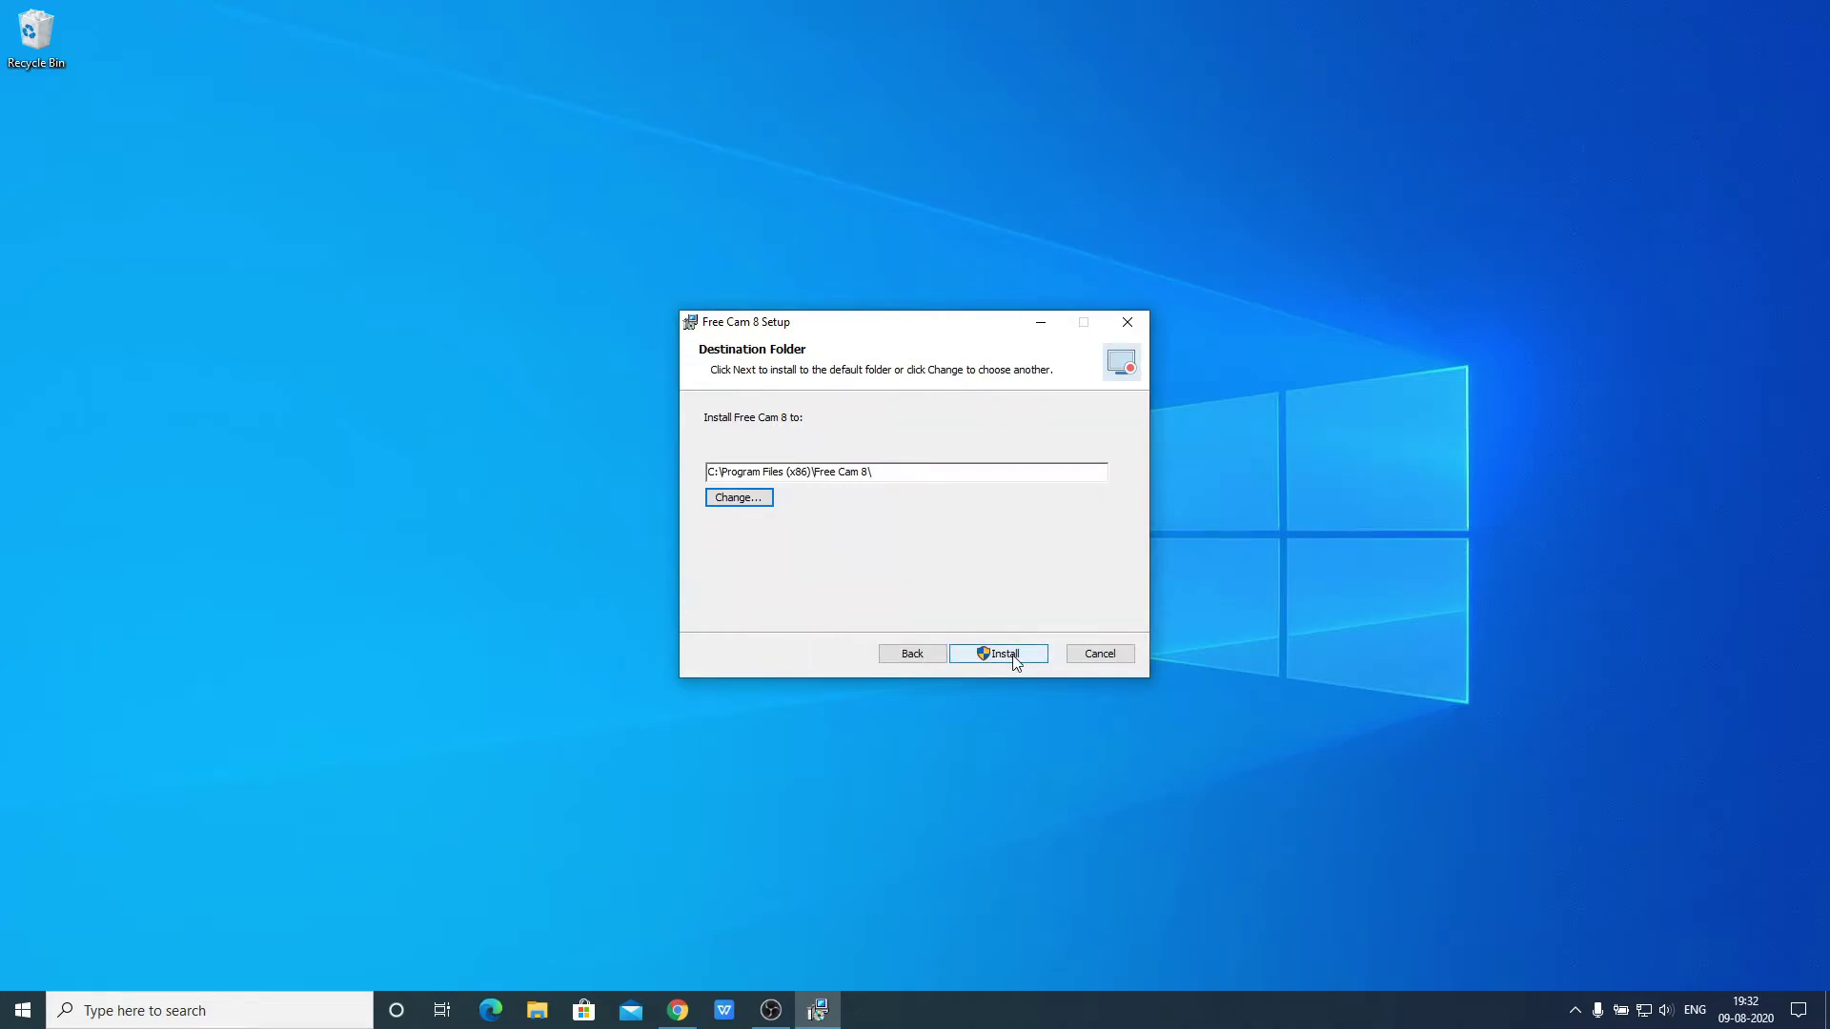
click(1013, 654)
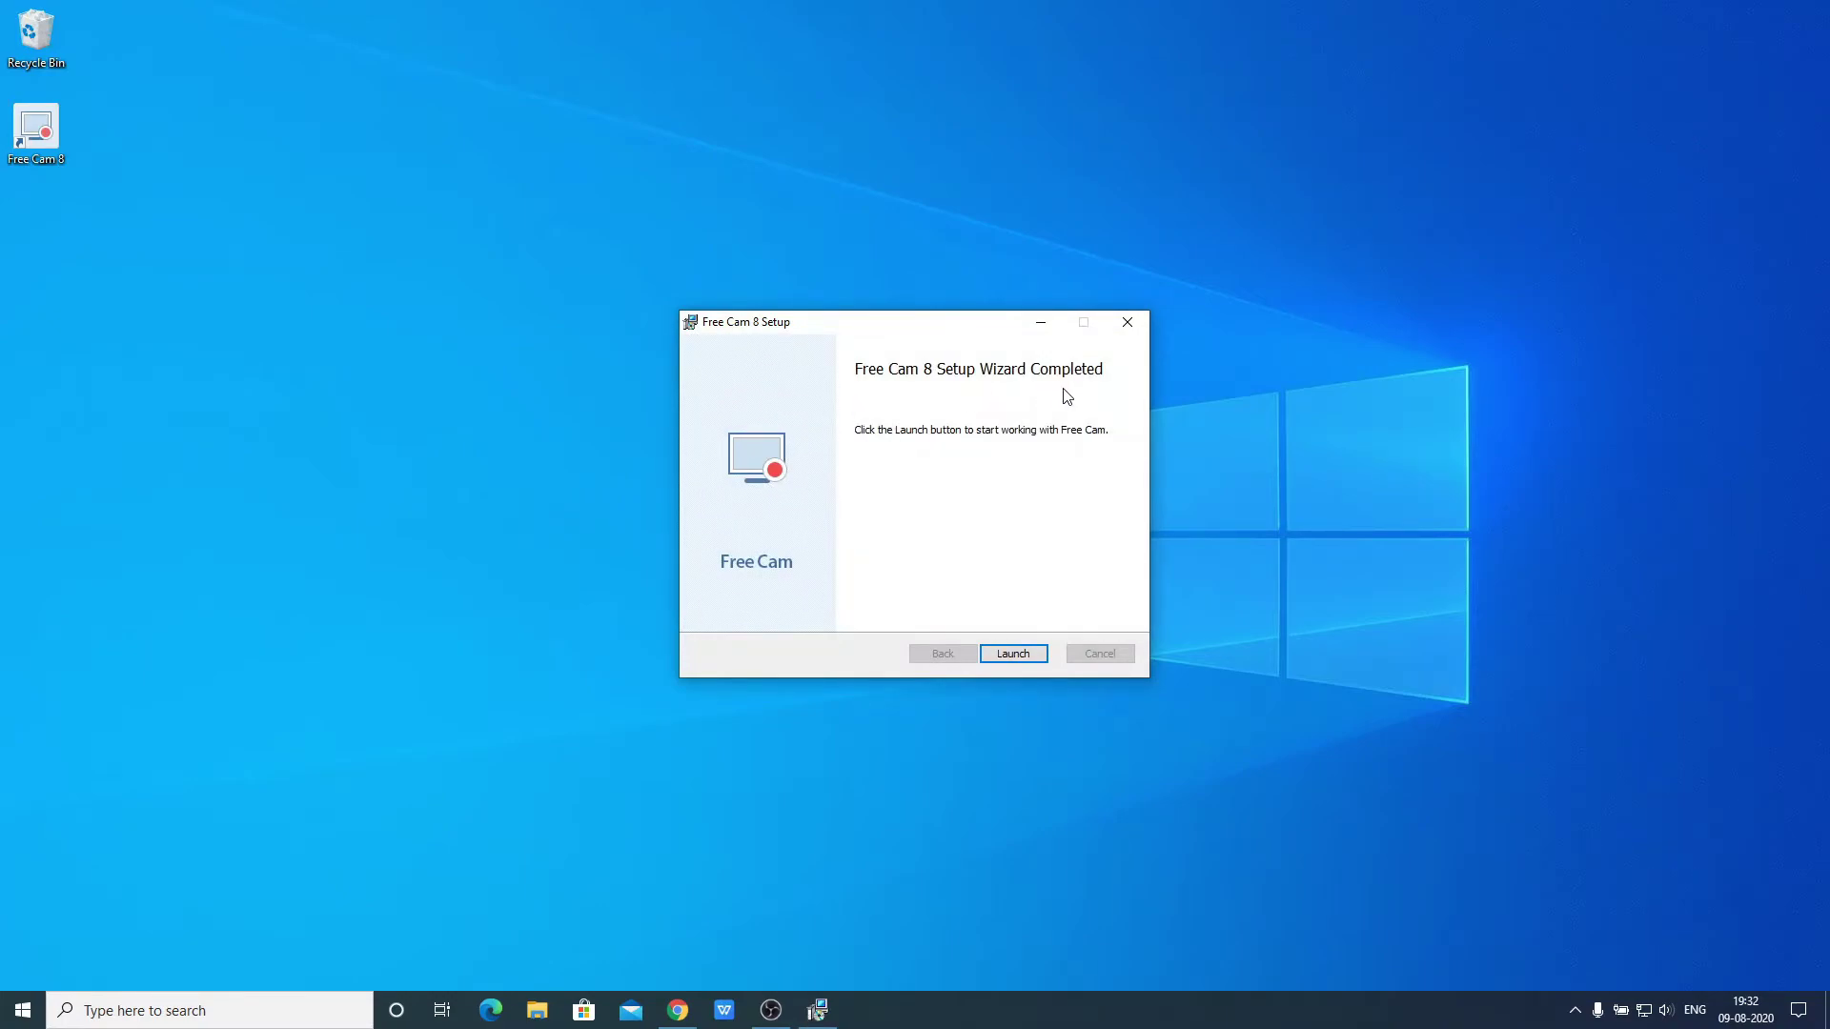
click(1015, 654)
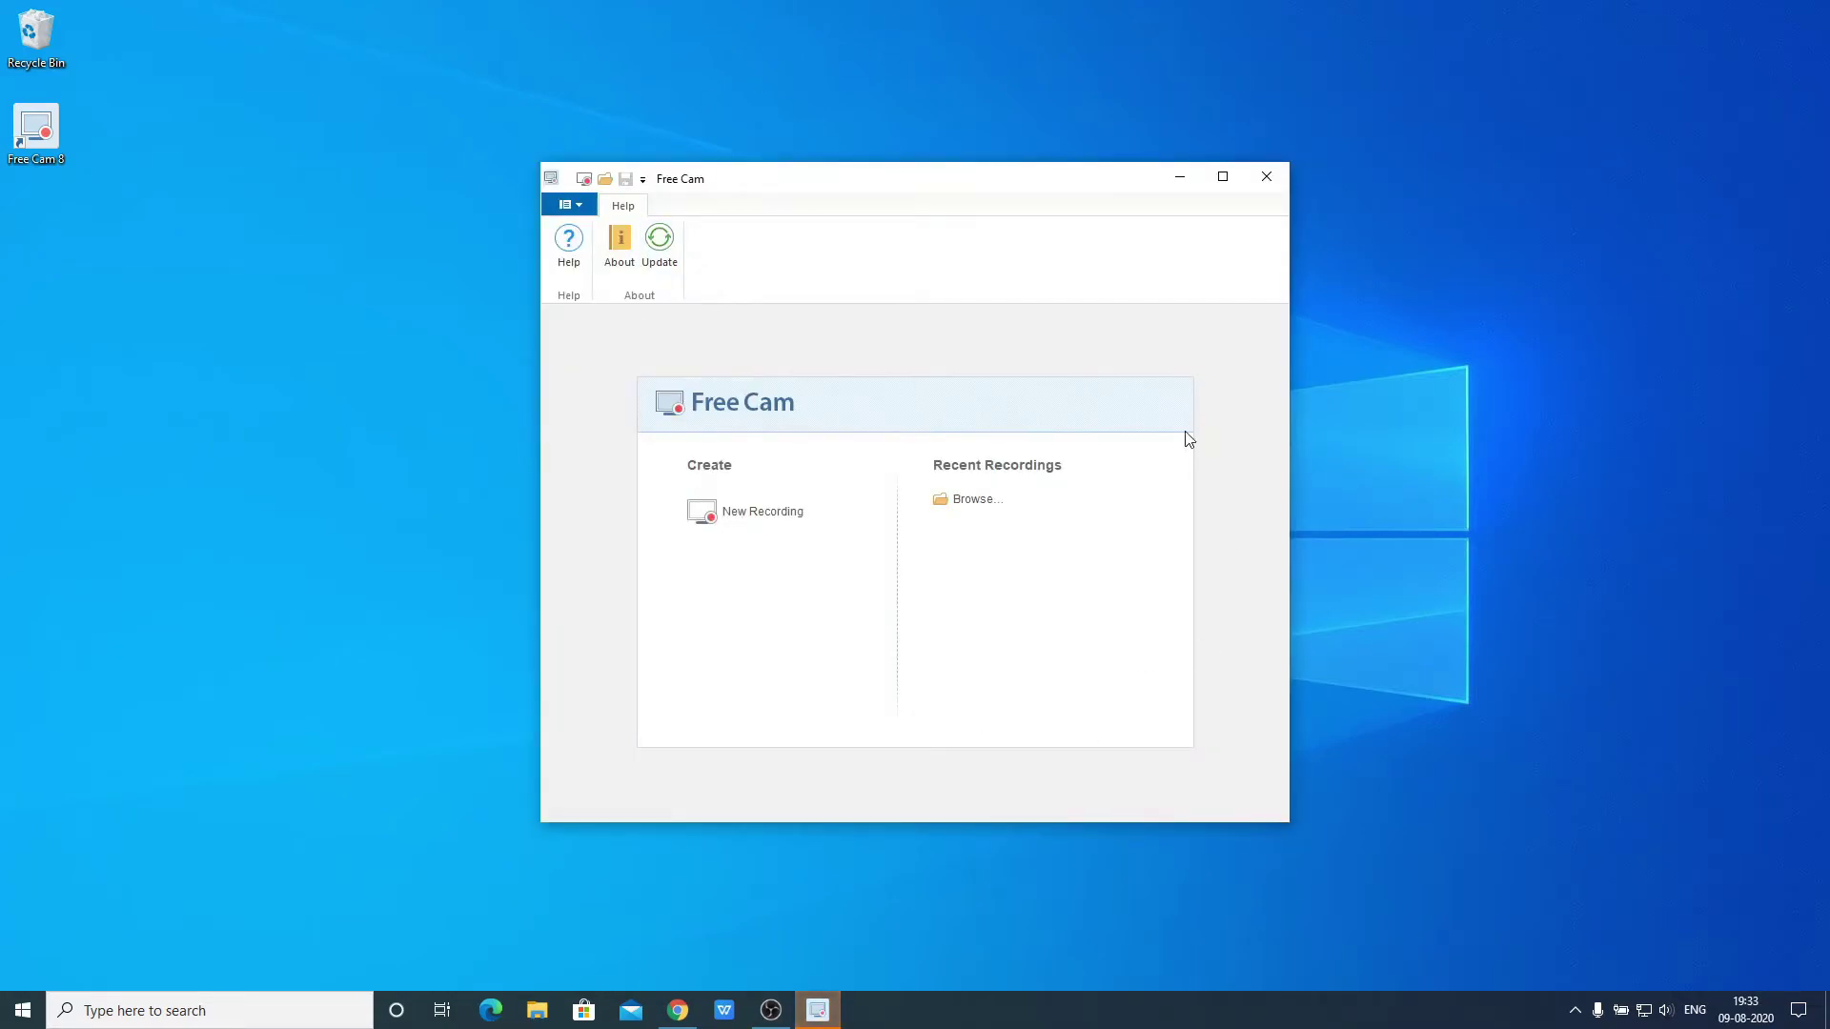
Start a new recording with the microphone on and a custom 794×522 capture area
click(760, 518)
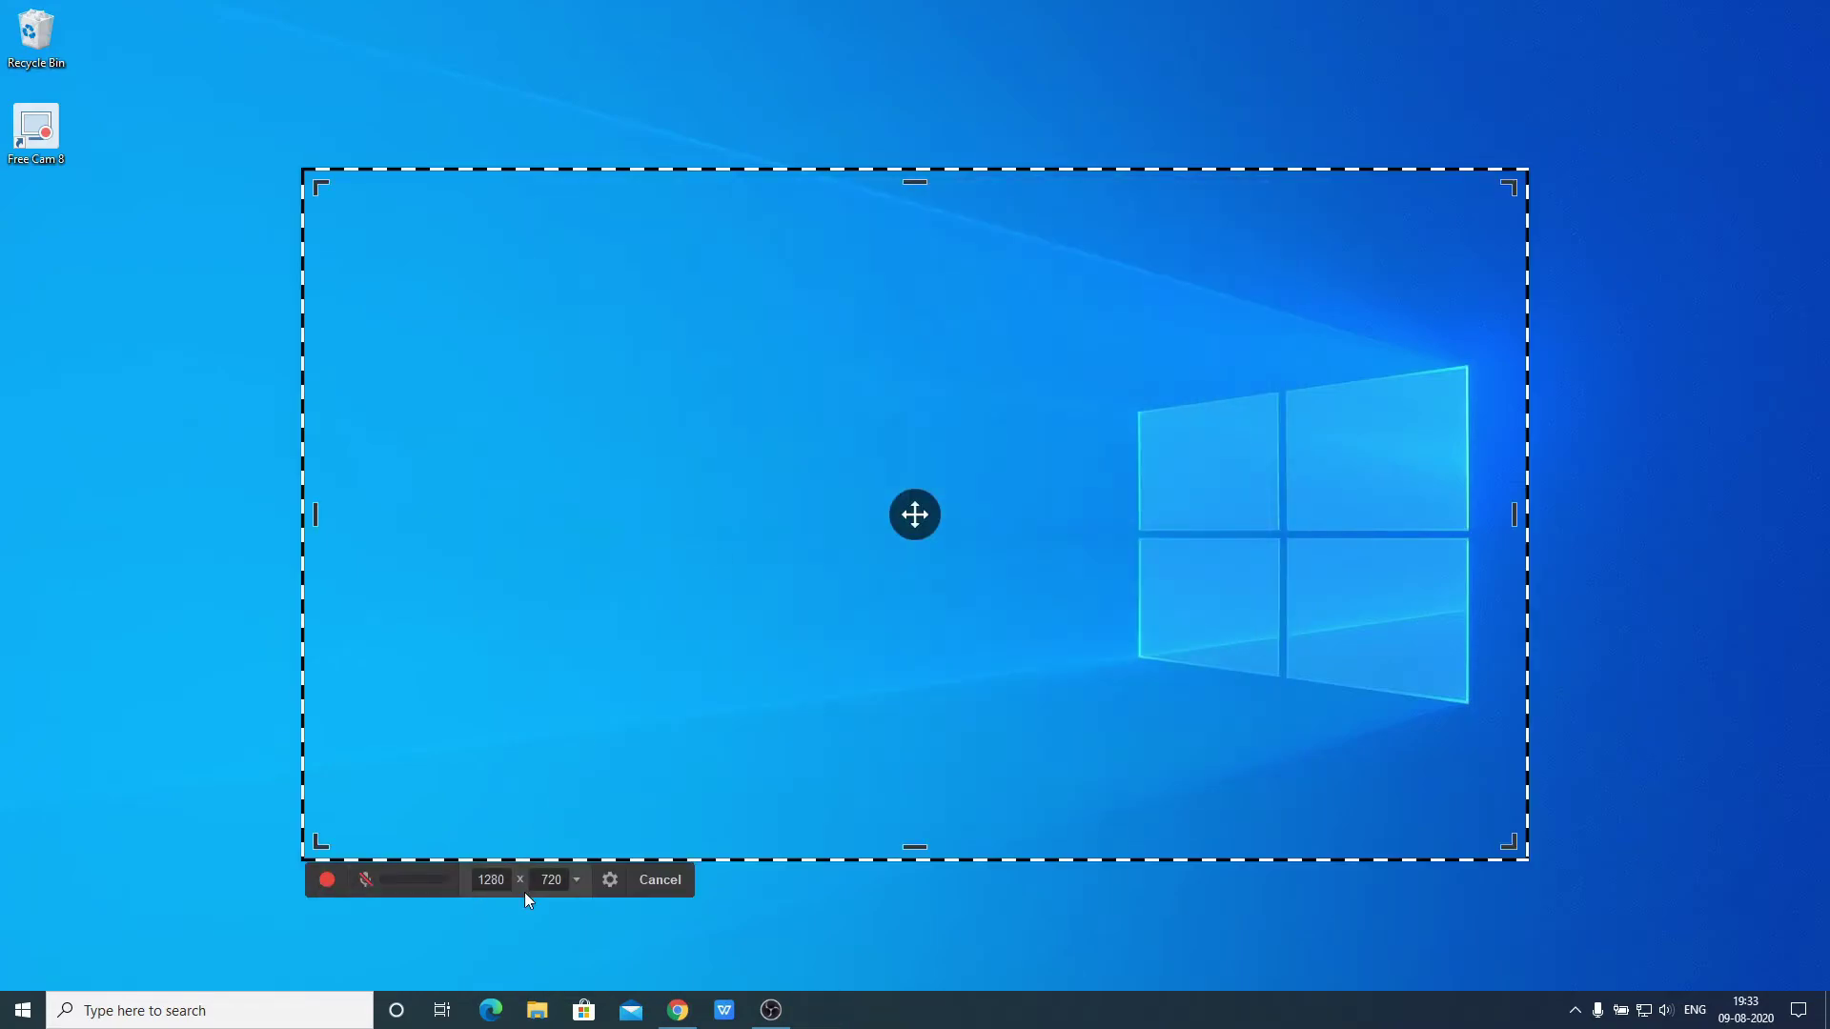
click(366, 883)
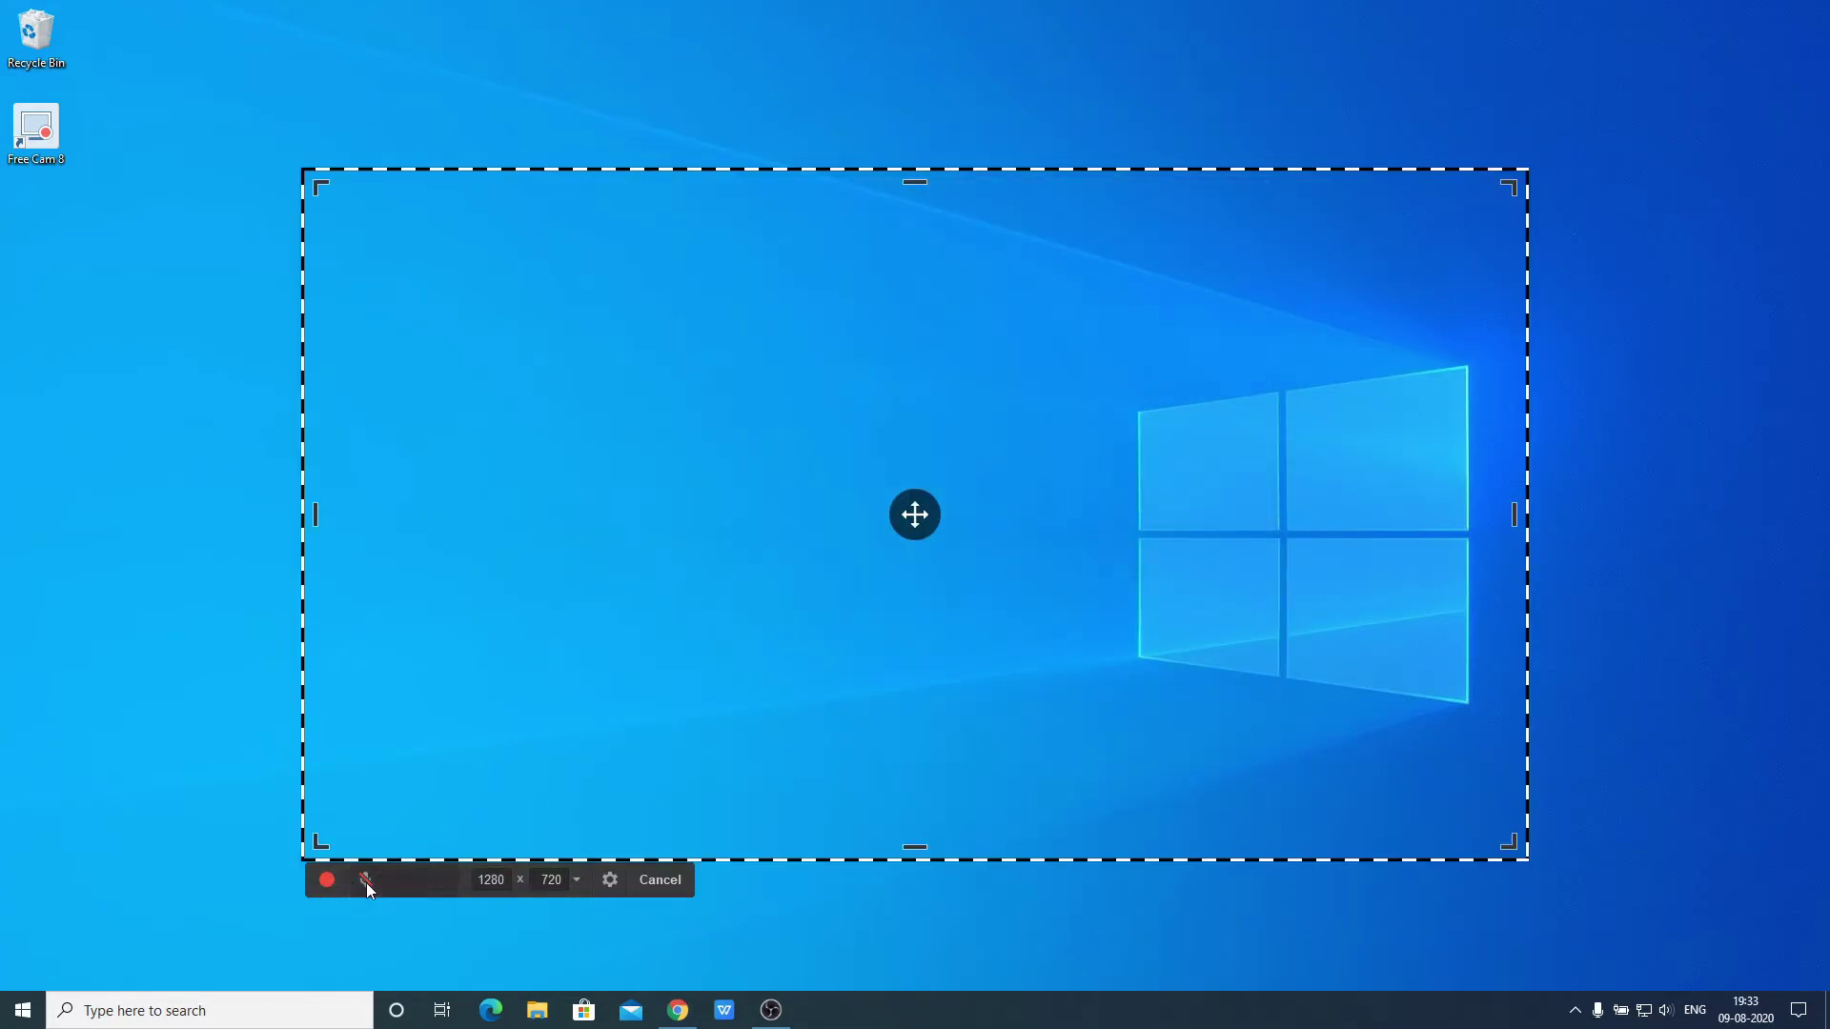
click(568, 881)
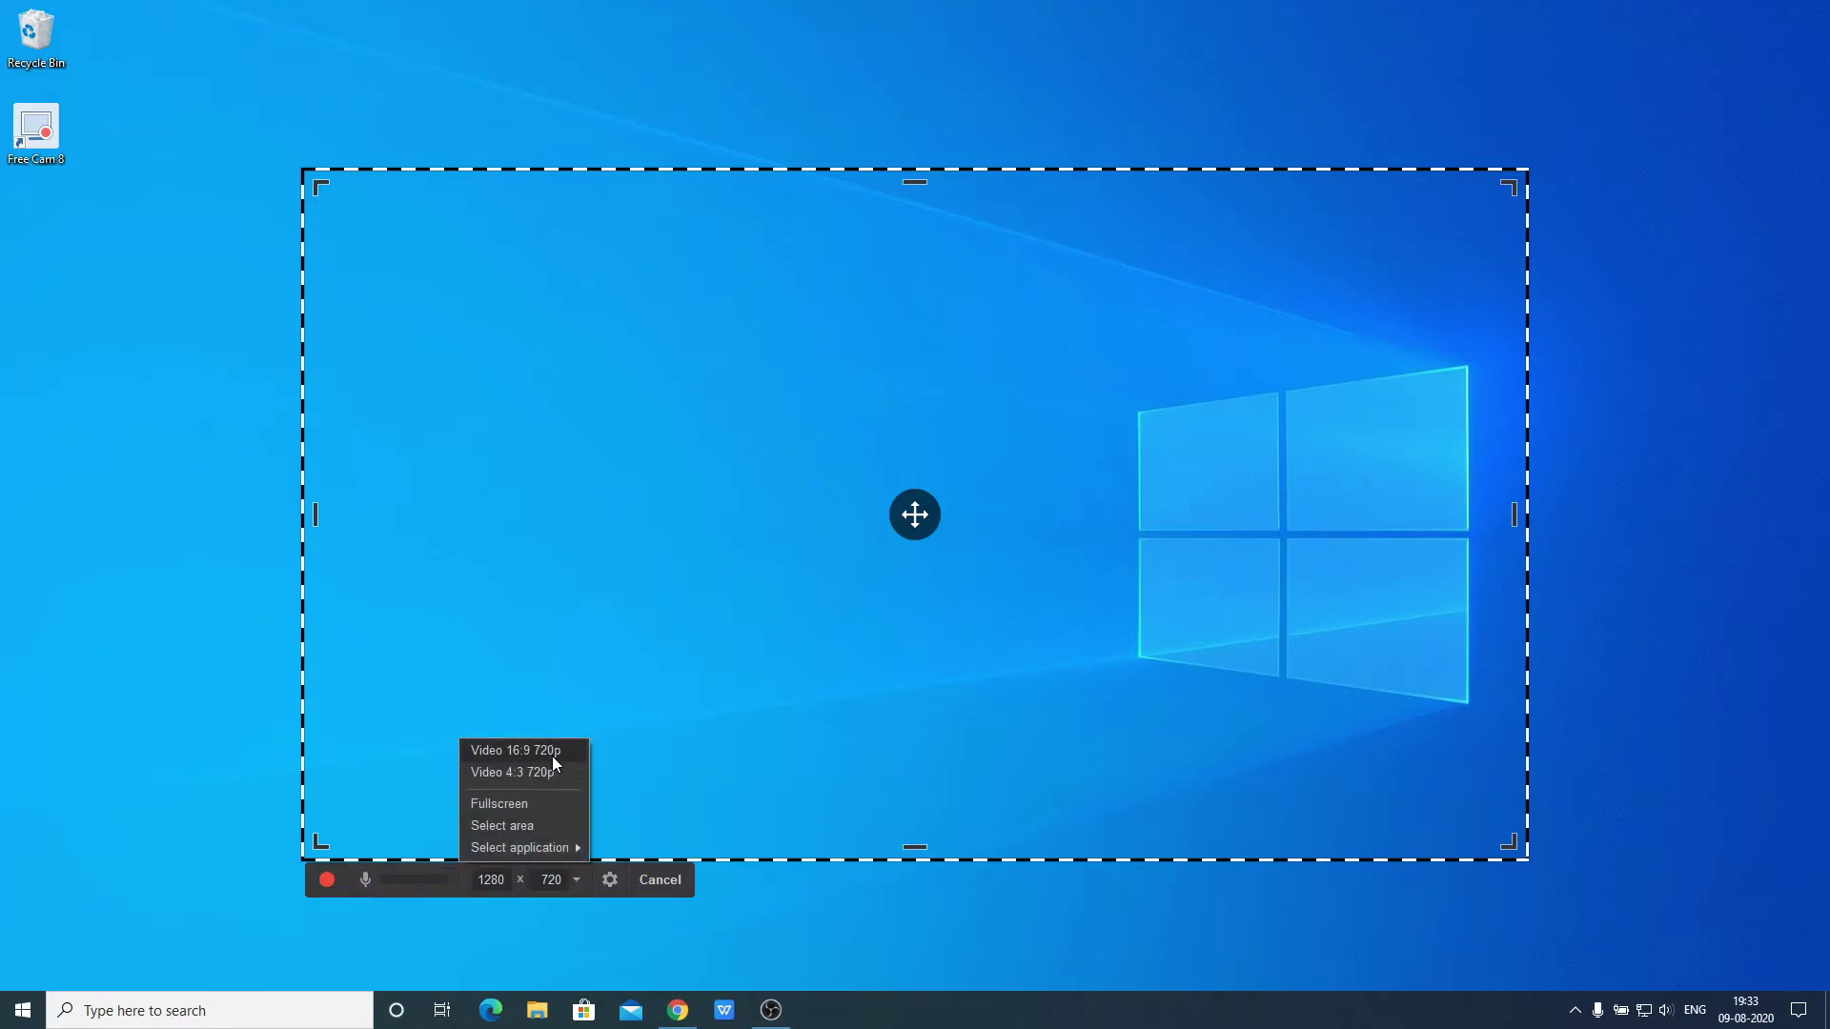
click(550, 830)
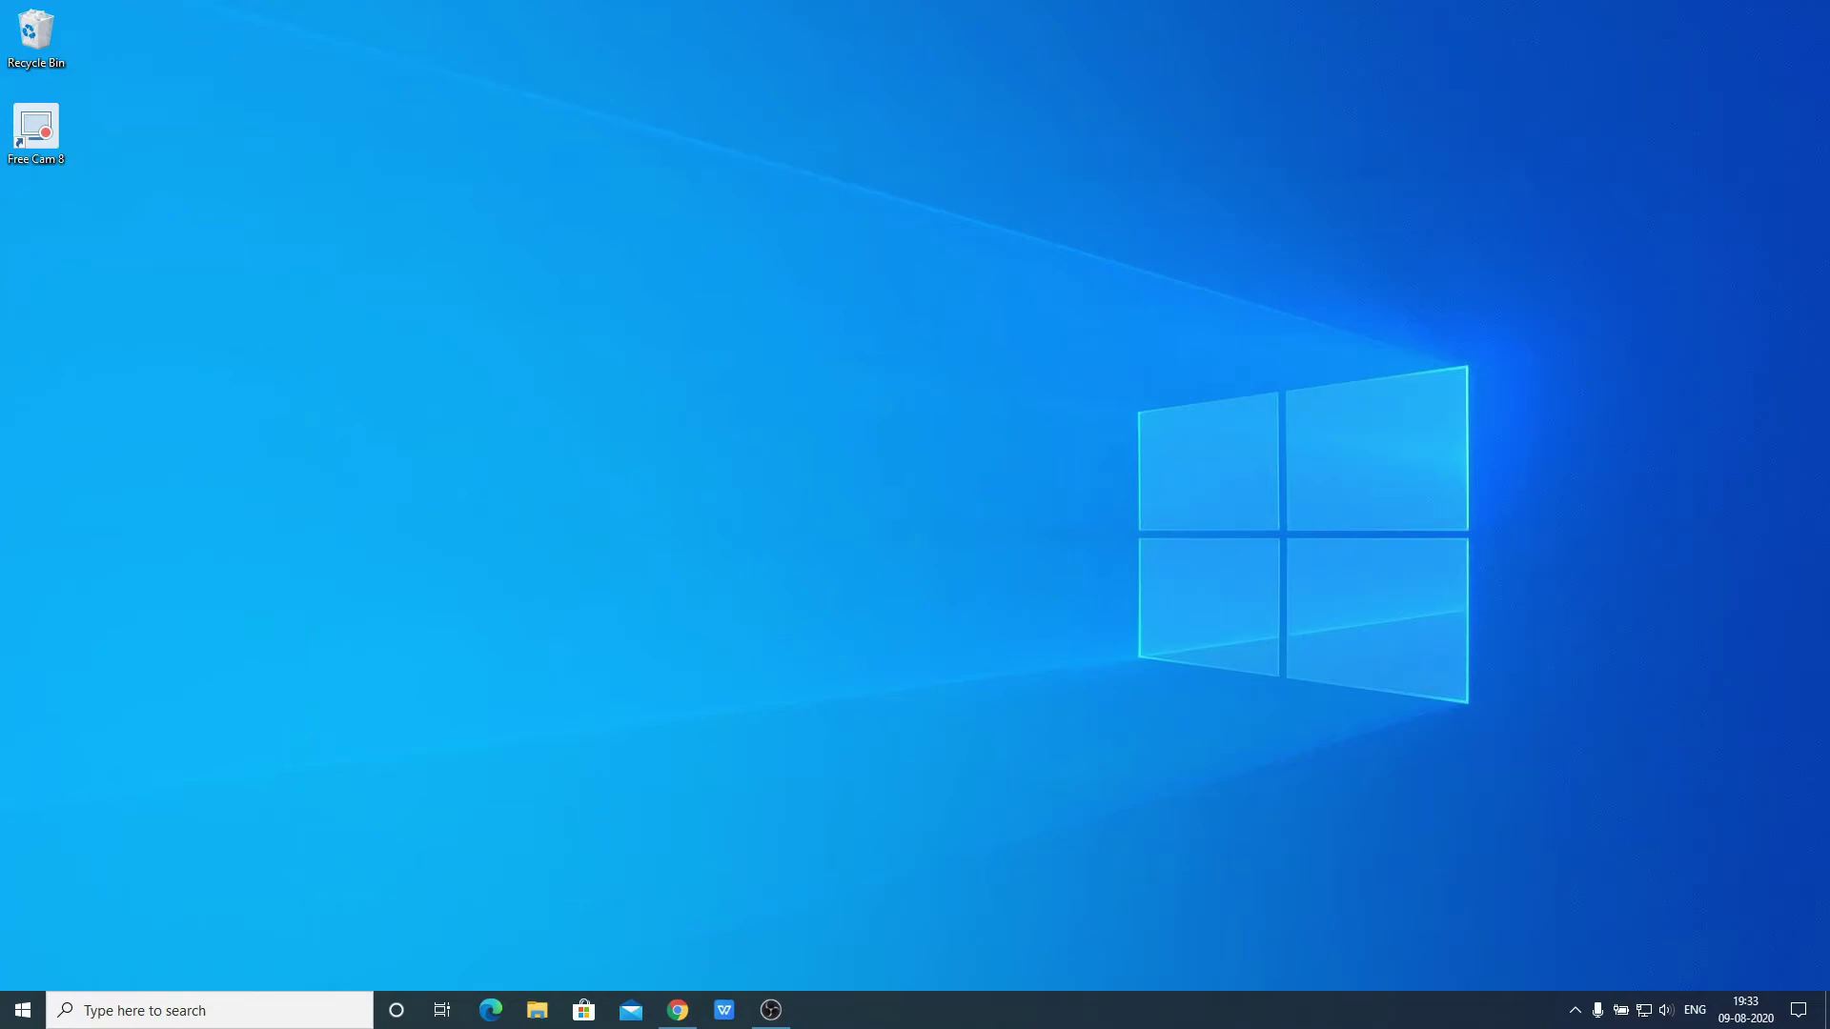
drag(482, 308, 1240, 810)
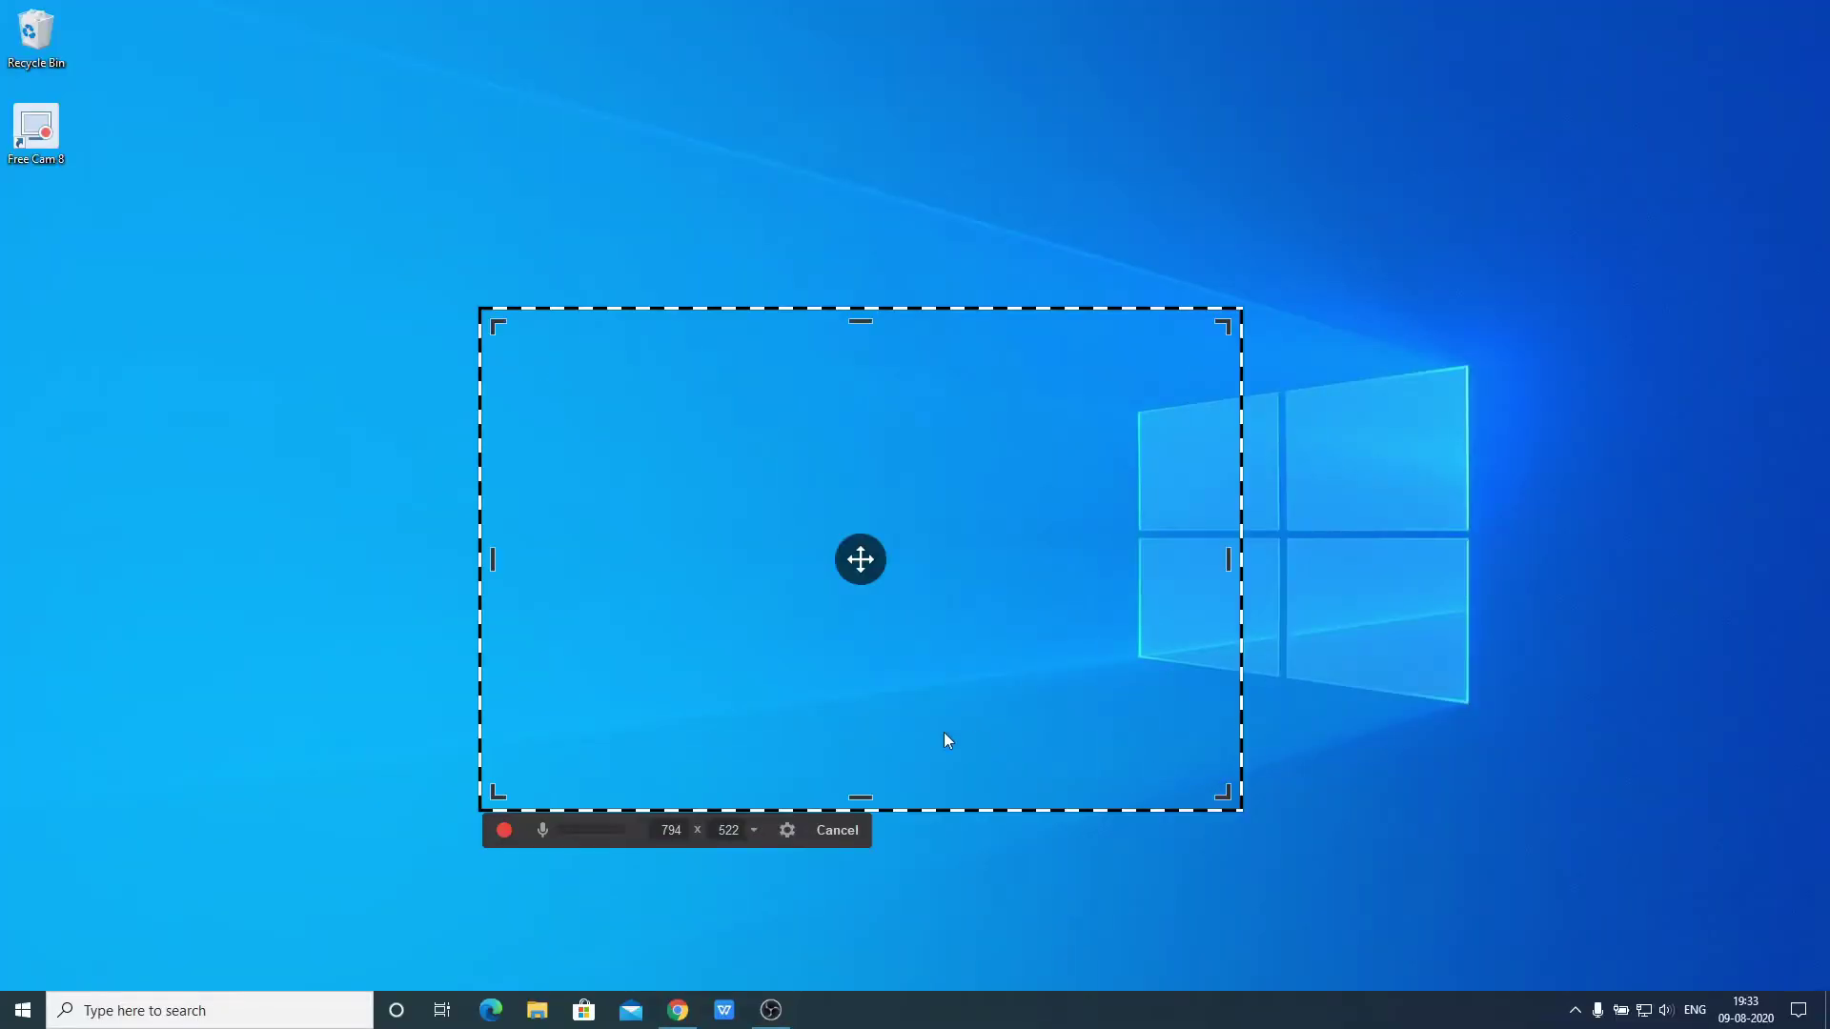
Check the capture size presets without changing them, then open the recording settings
click(754, 830)
mouse_move(737, 961)
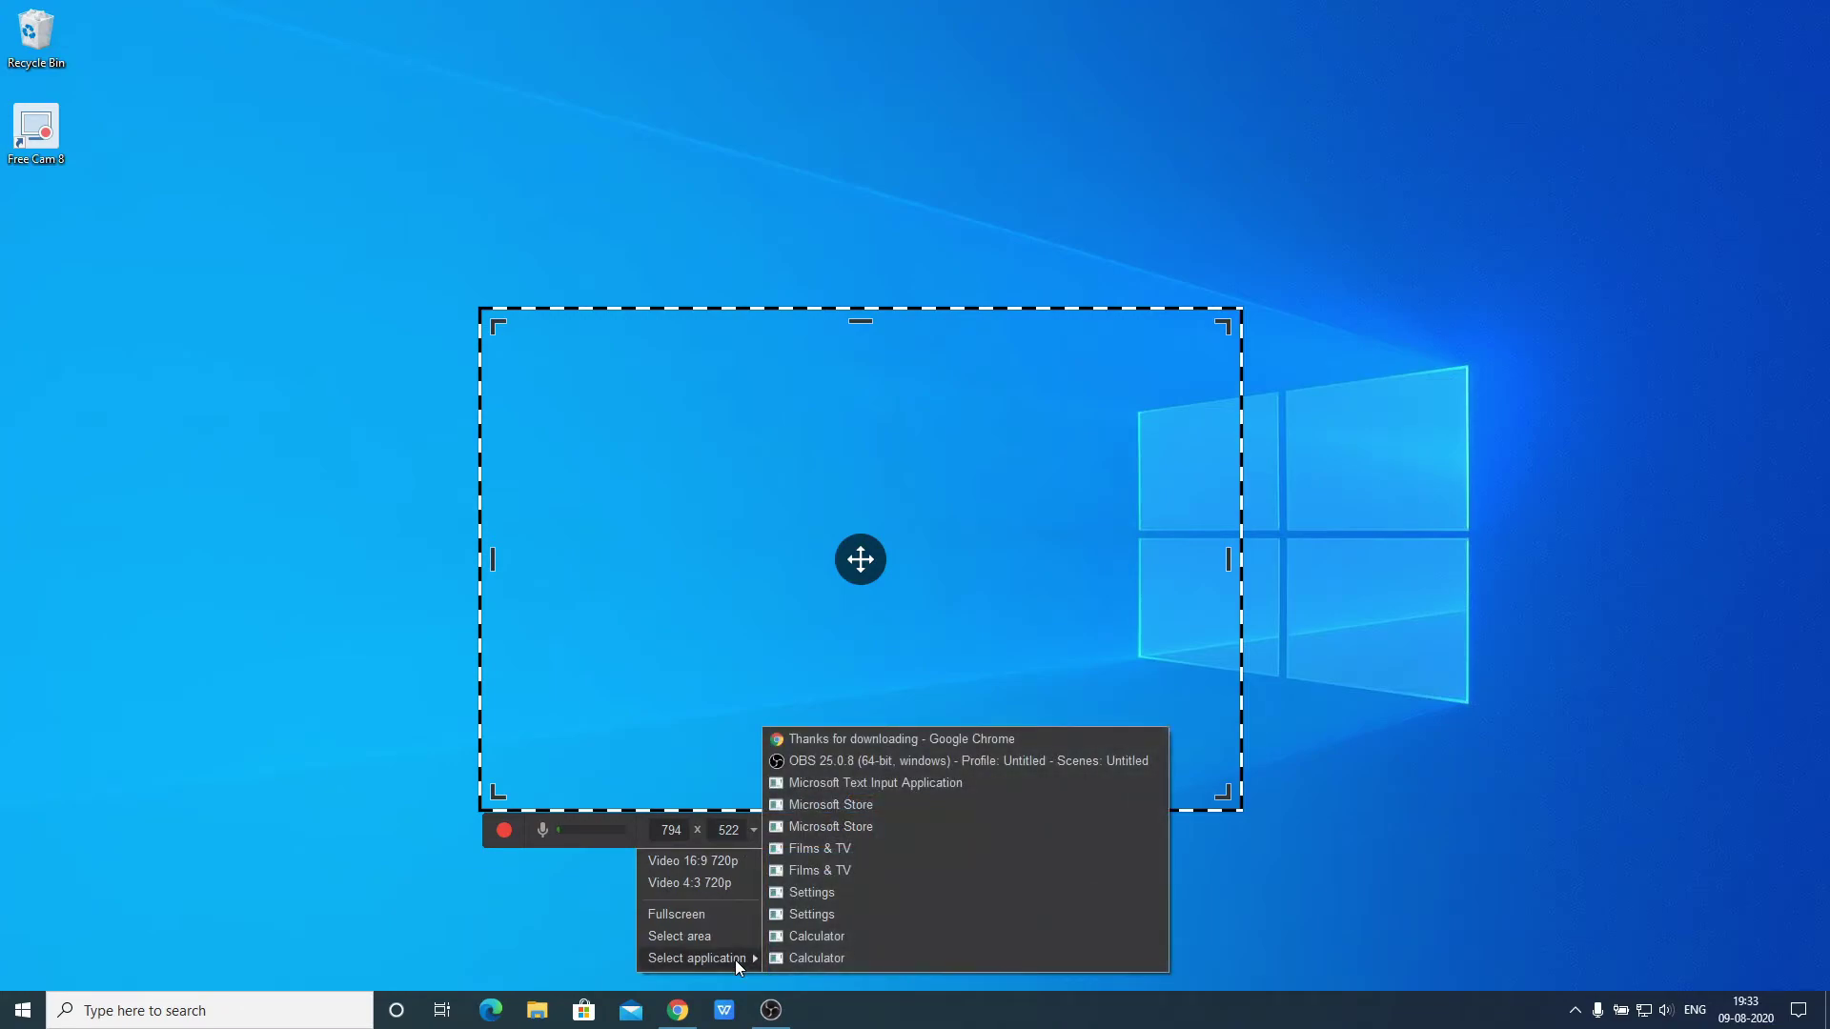
click(509, 905)
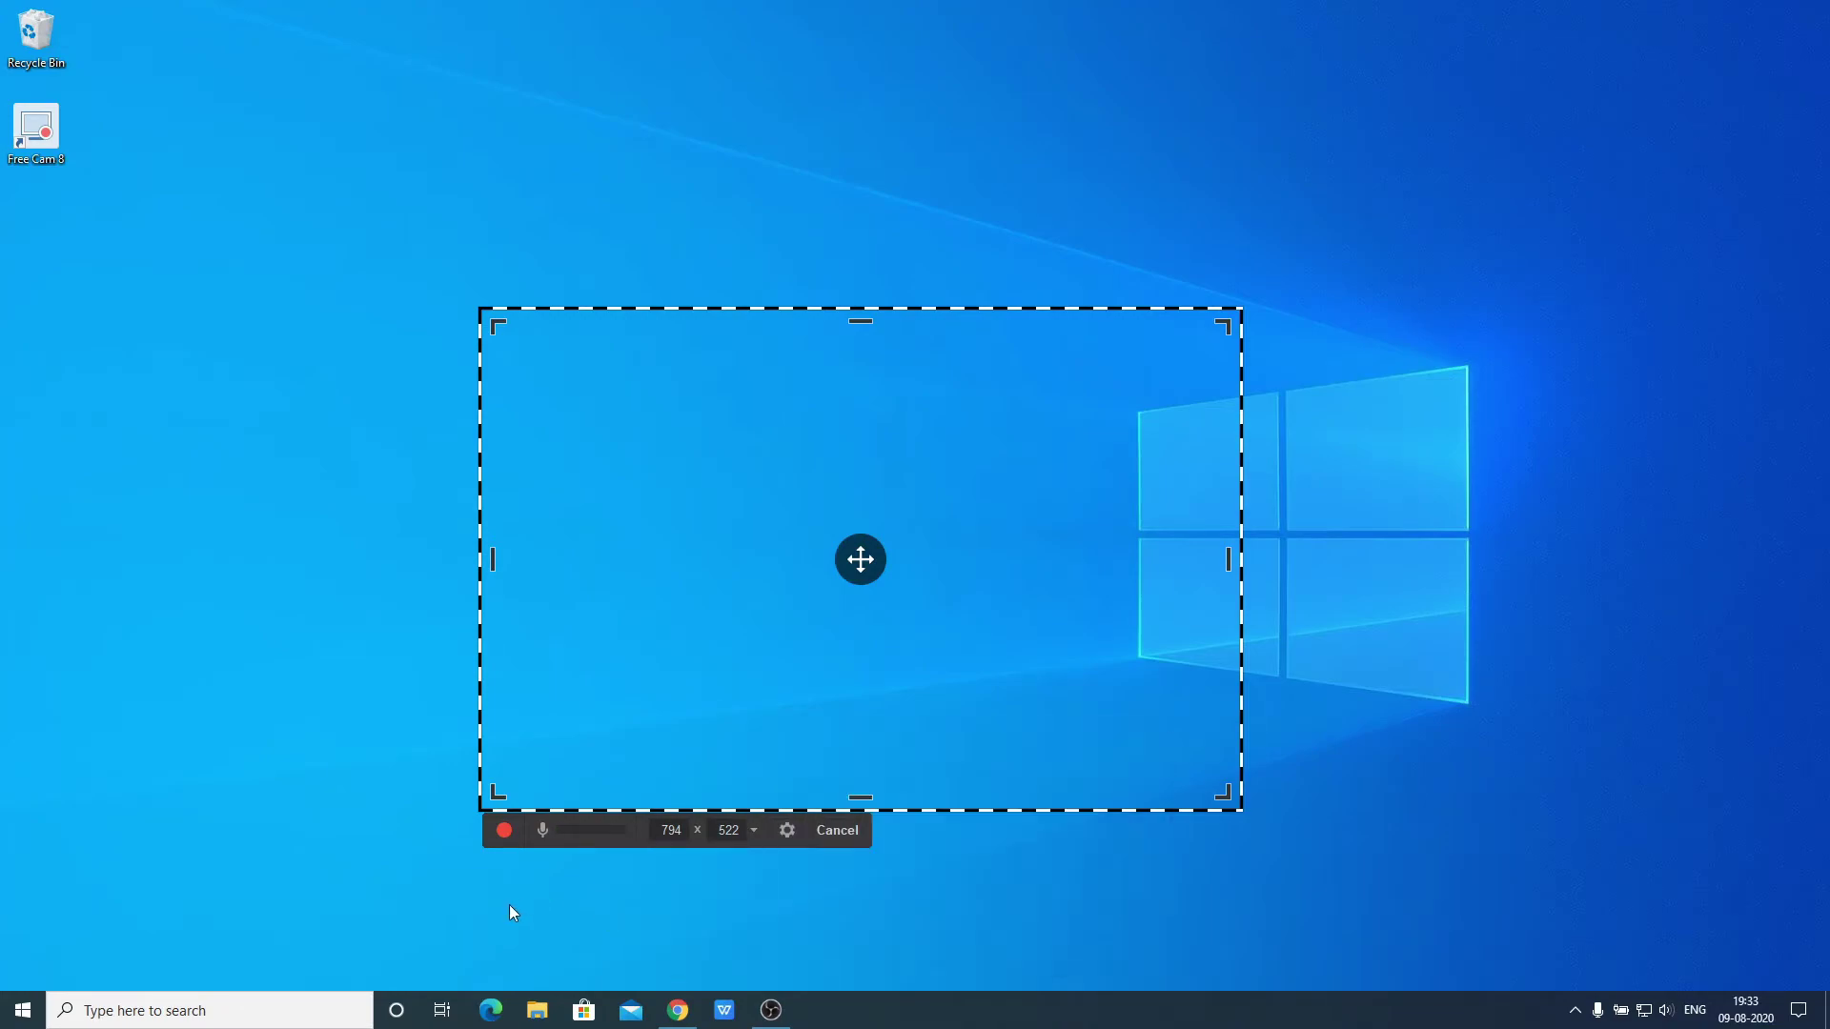
click(787, 830)
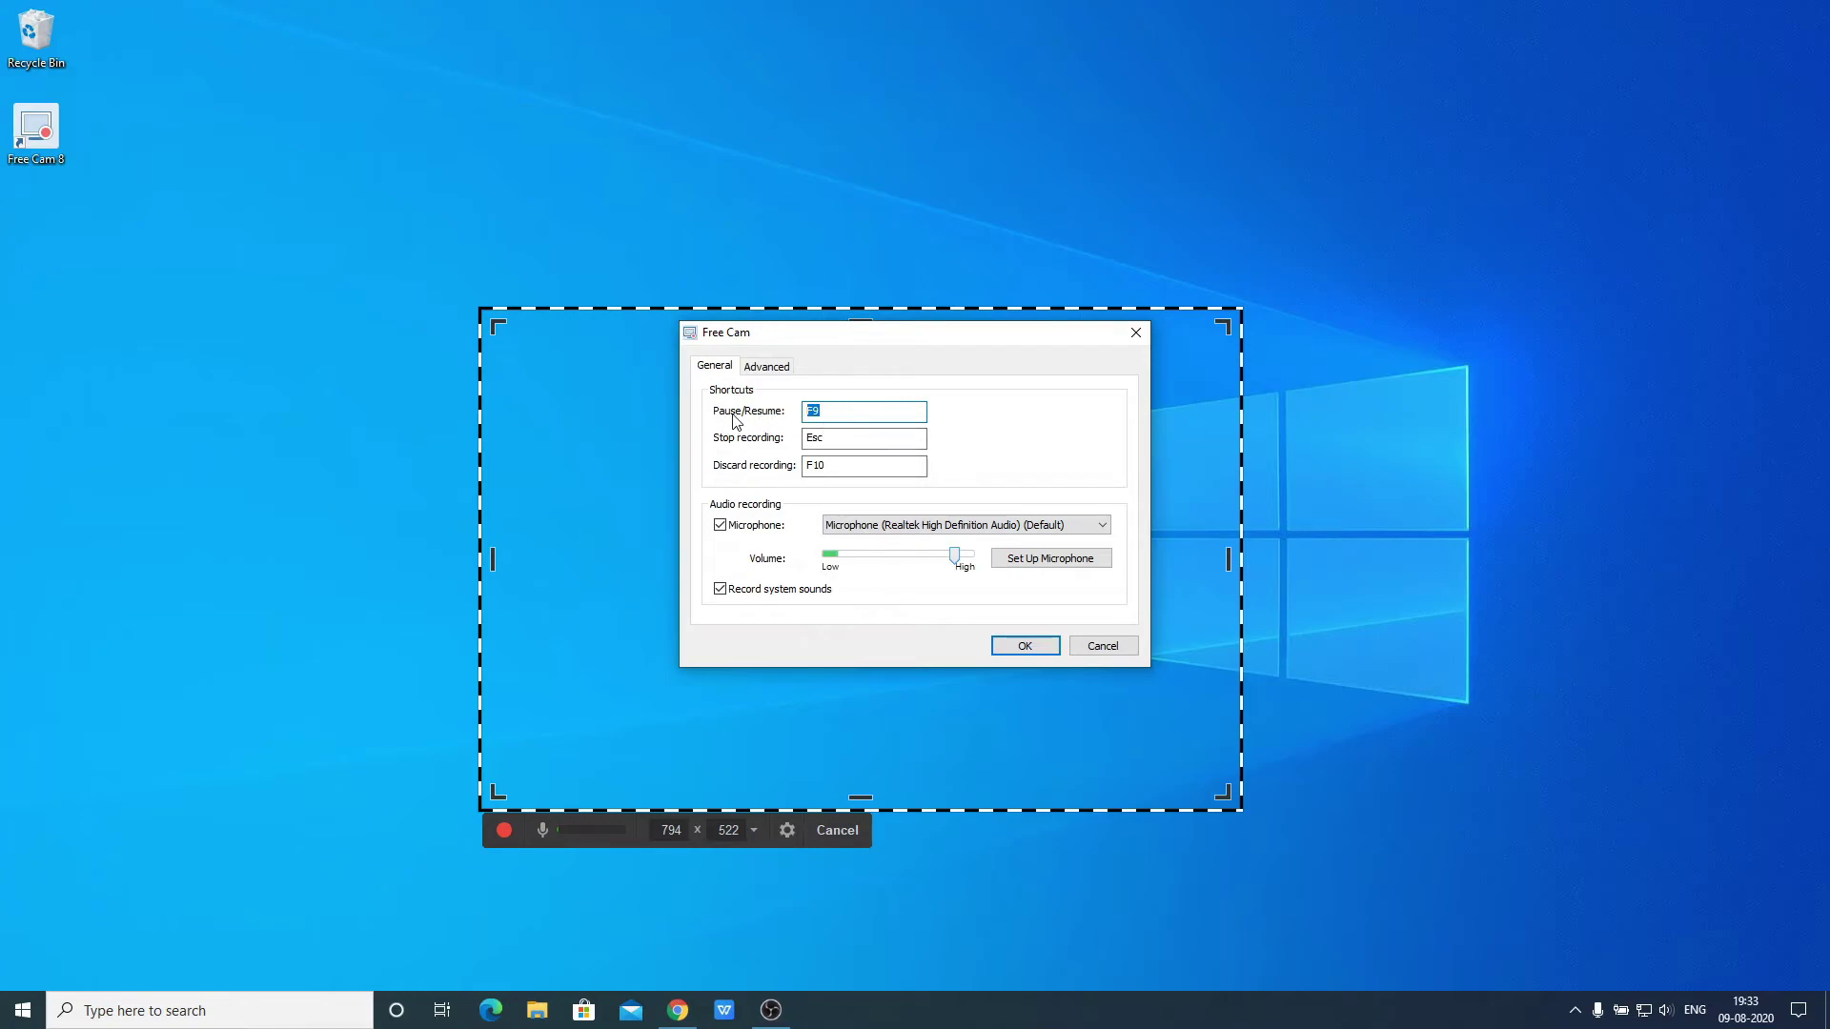
Review the F9, Esc and F10 shortcuts, keep the Realtek microphone, and confirm the settings
click(838, 442)
click(854, 467)
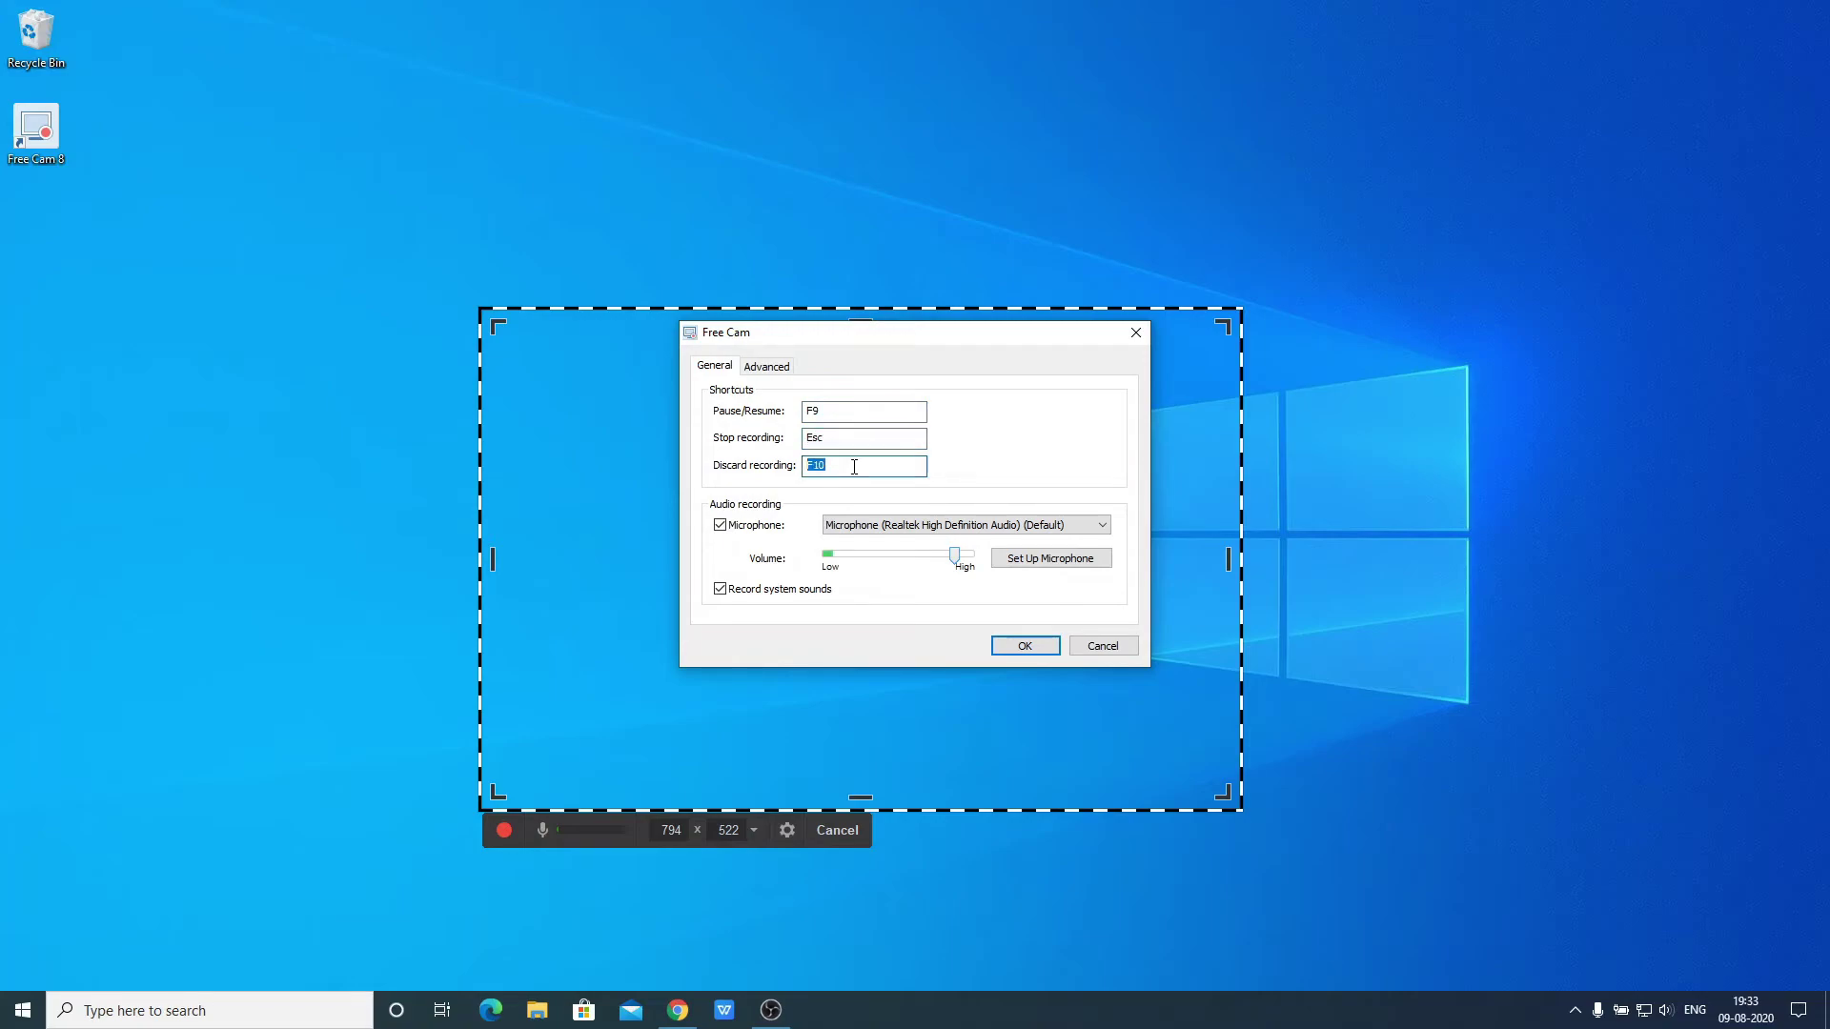
click(977, 525)
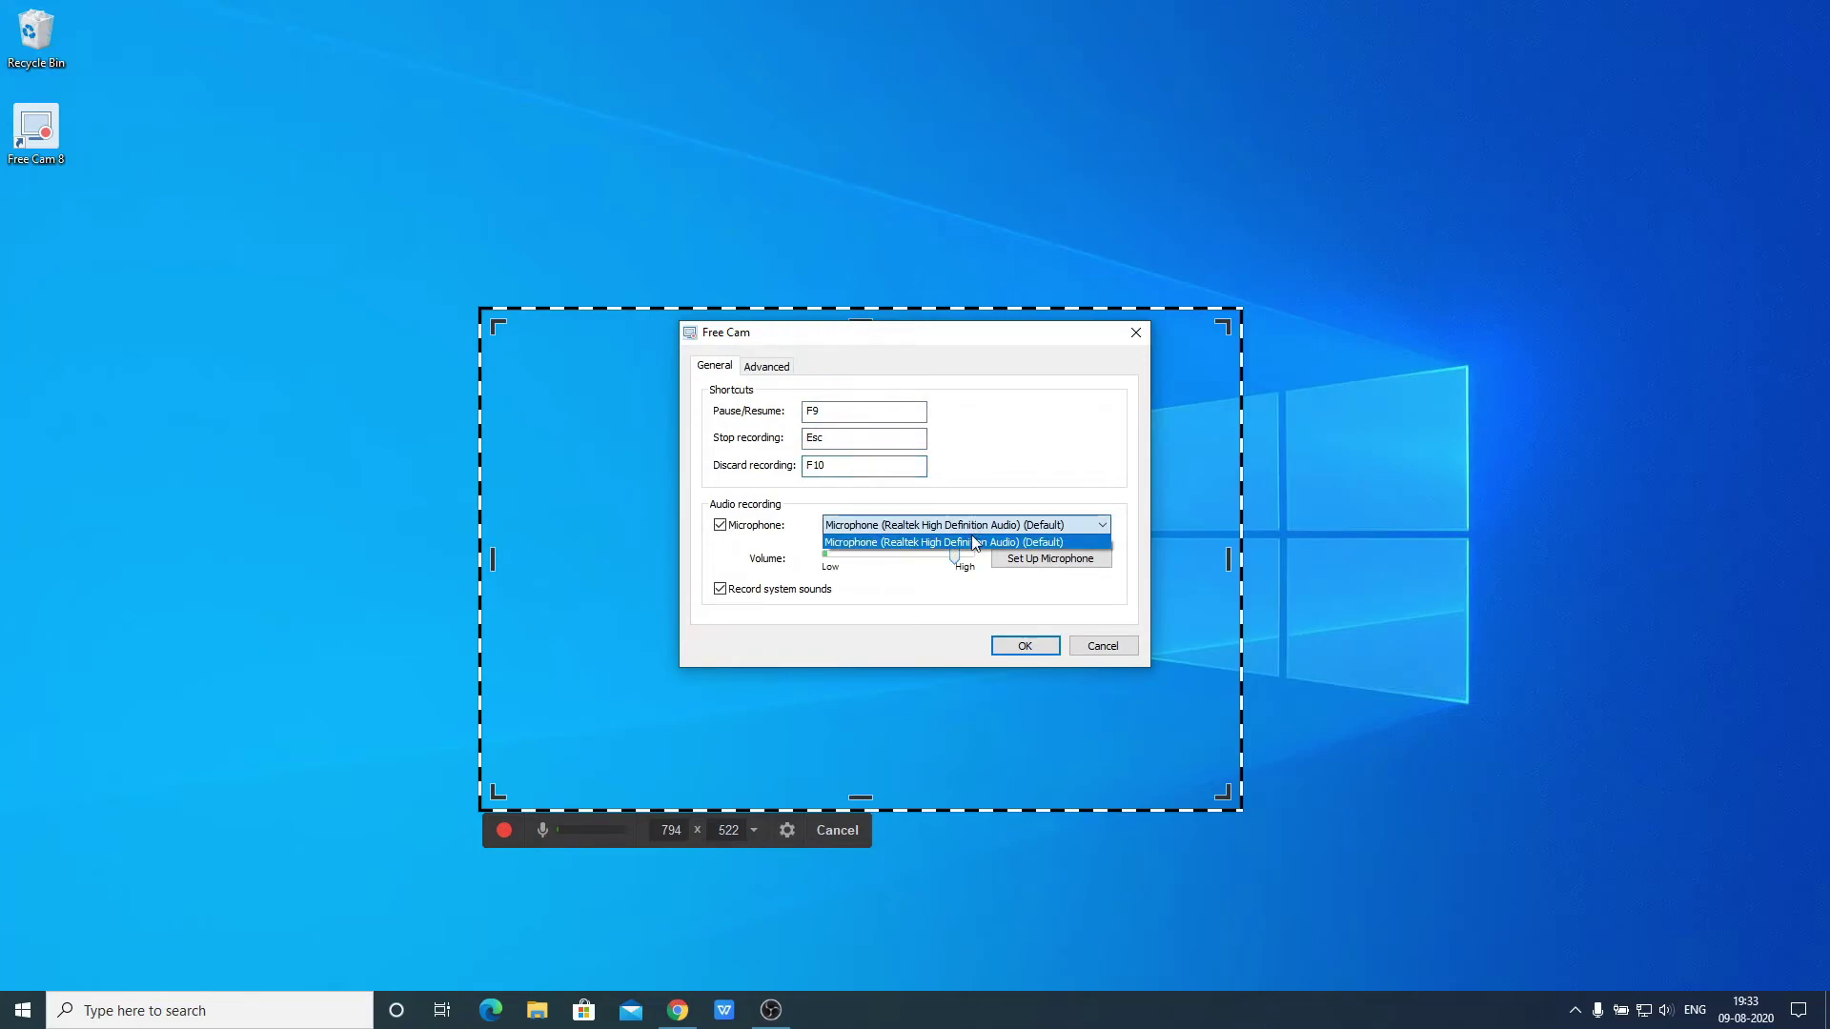
click(1032, 483)
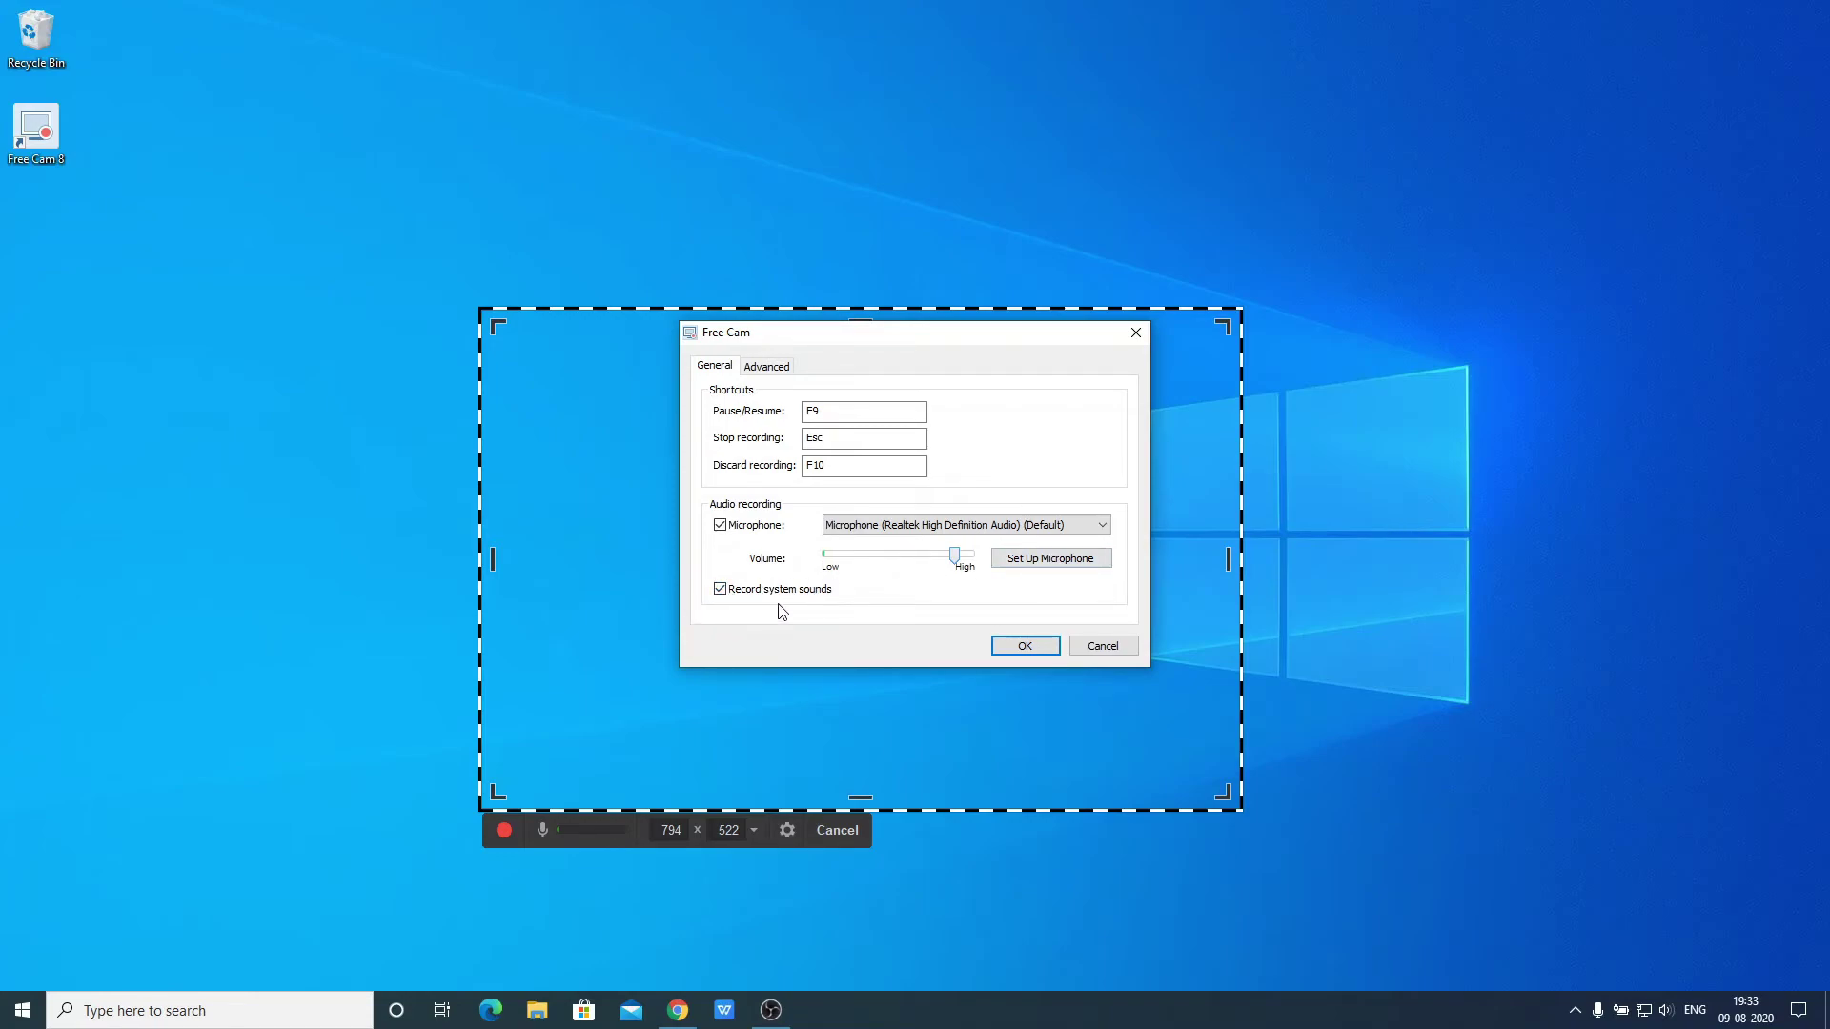
click(1037, 646)
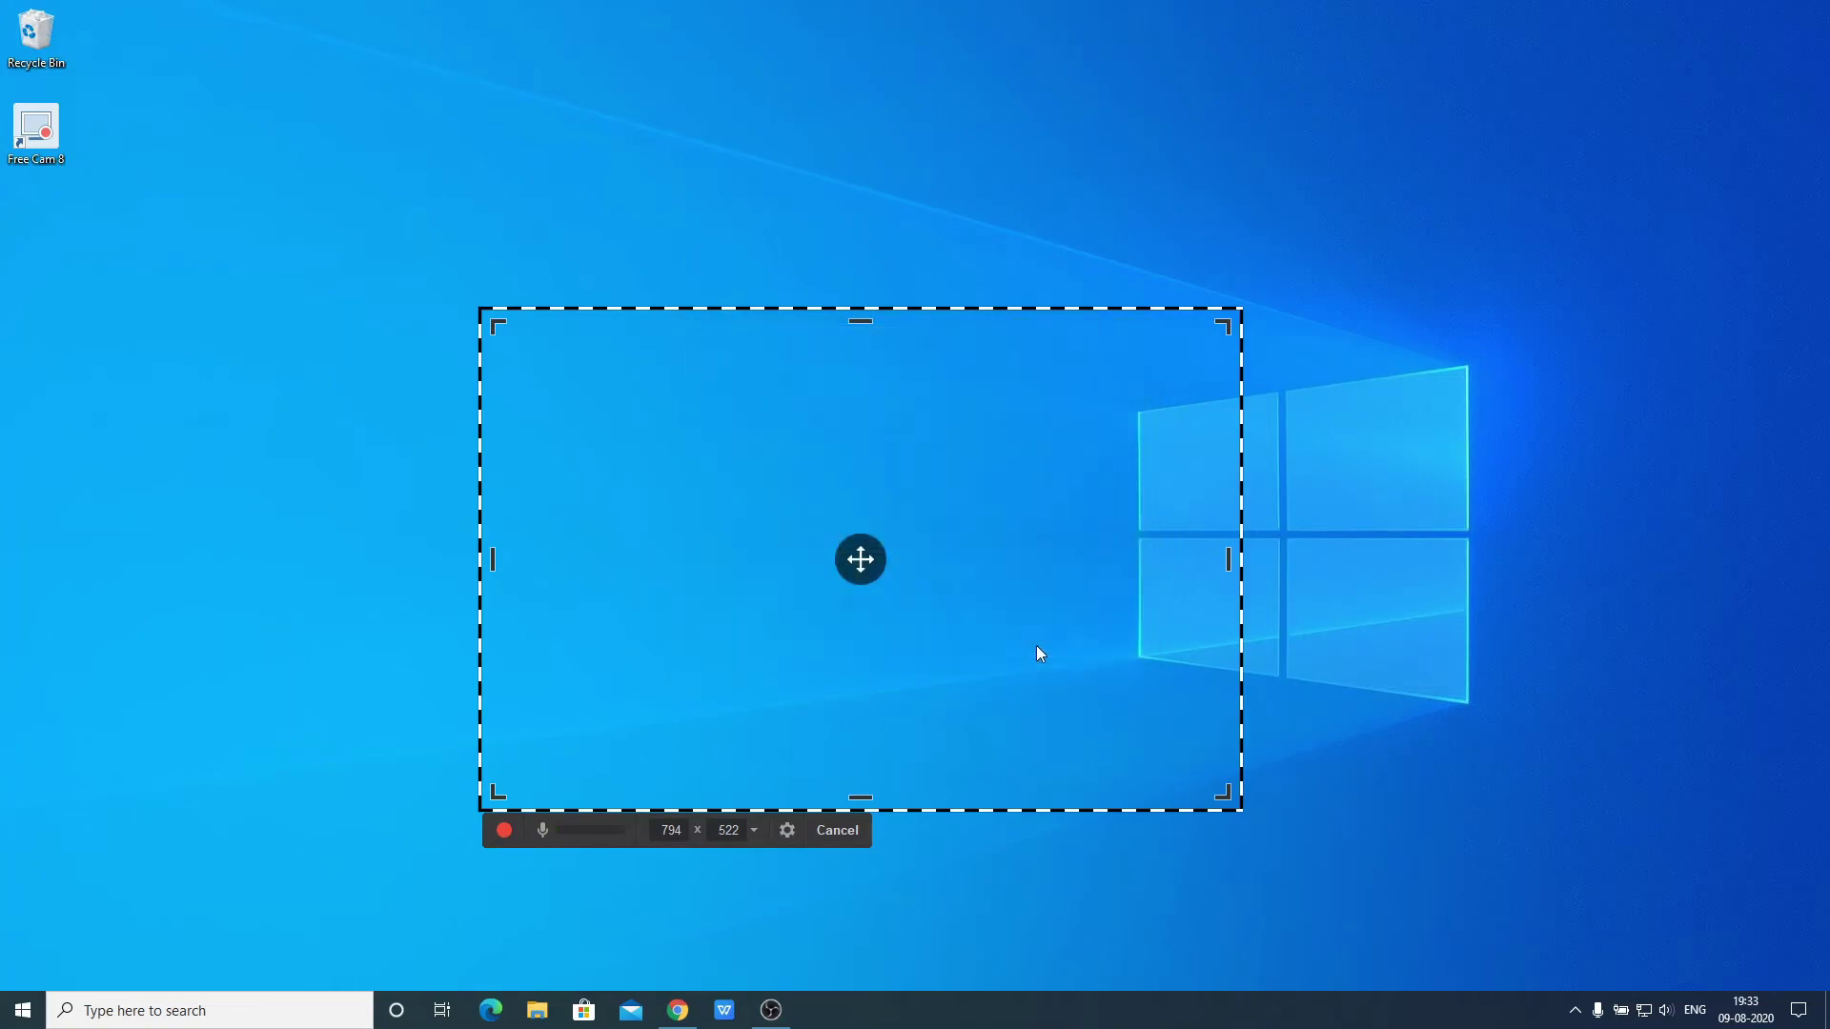
Record a four-second clip of the 794×522 area, finish it, and scrub the preview
click(505, 830)
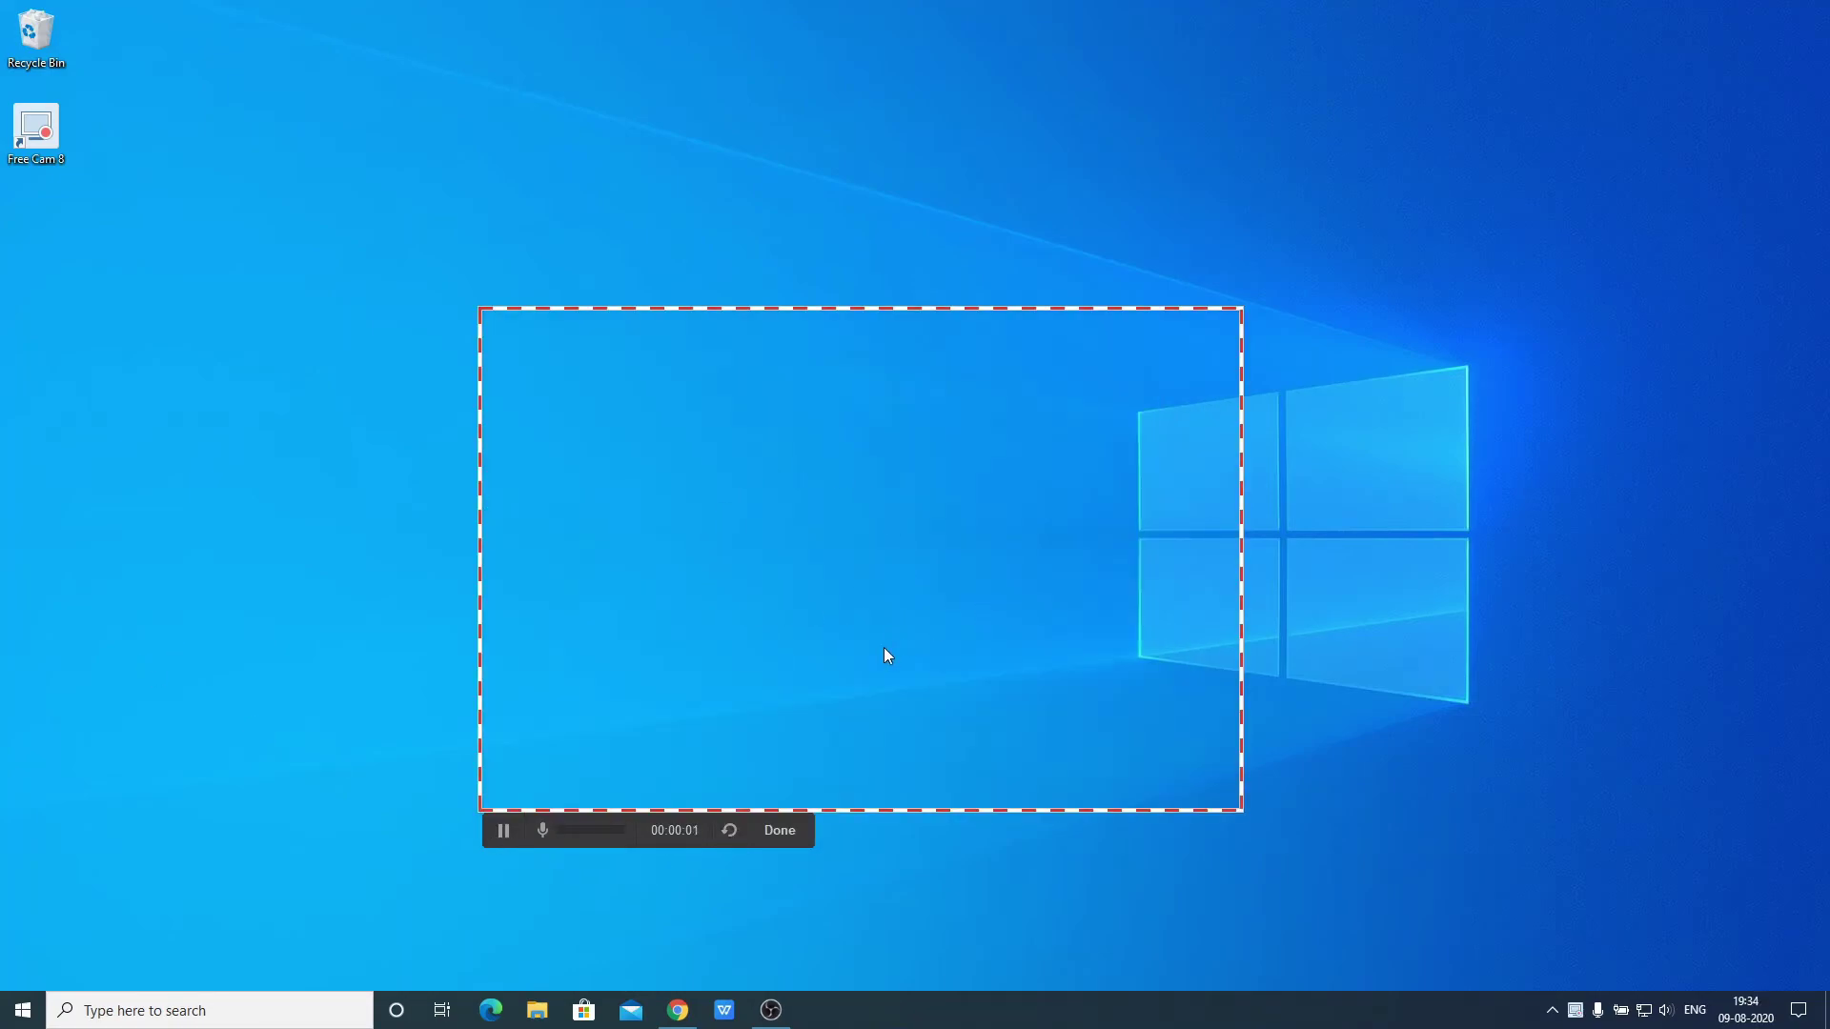
click(507, 835)
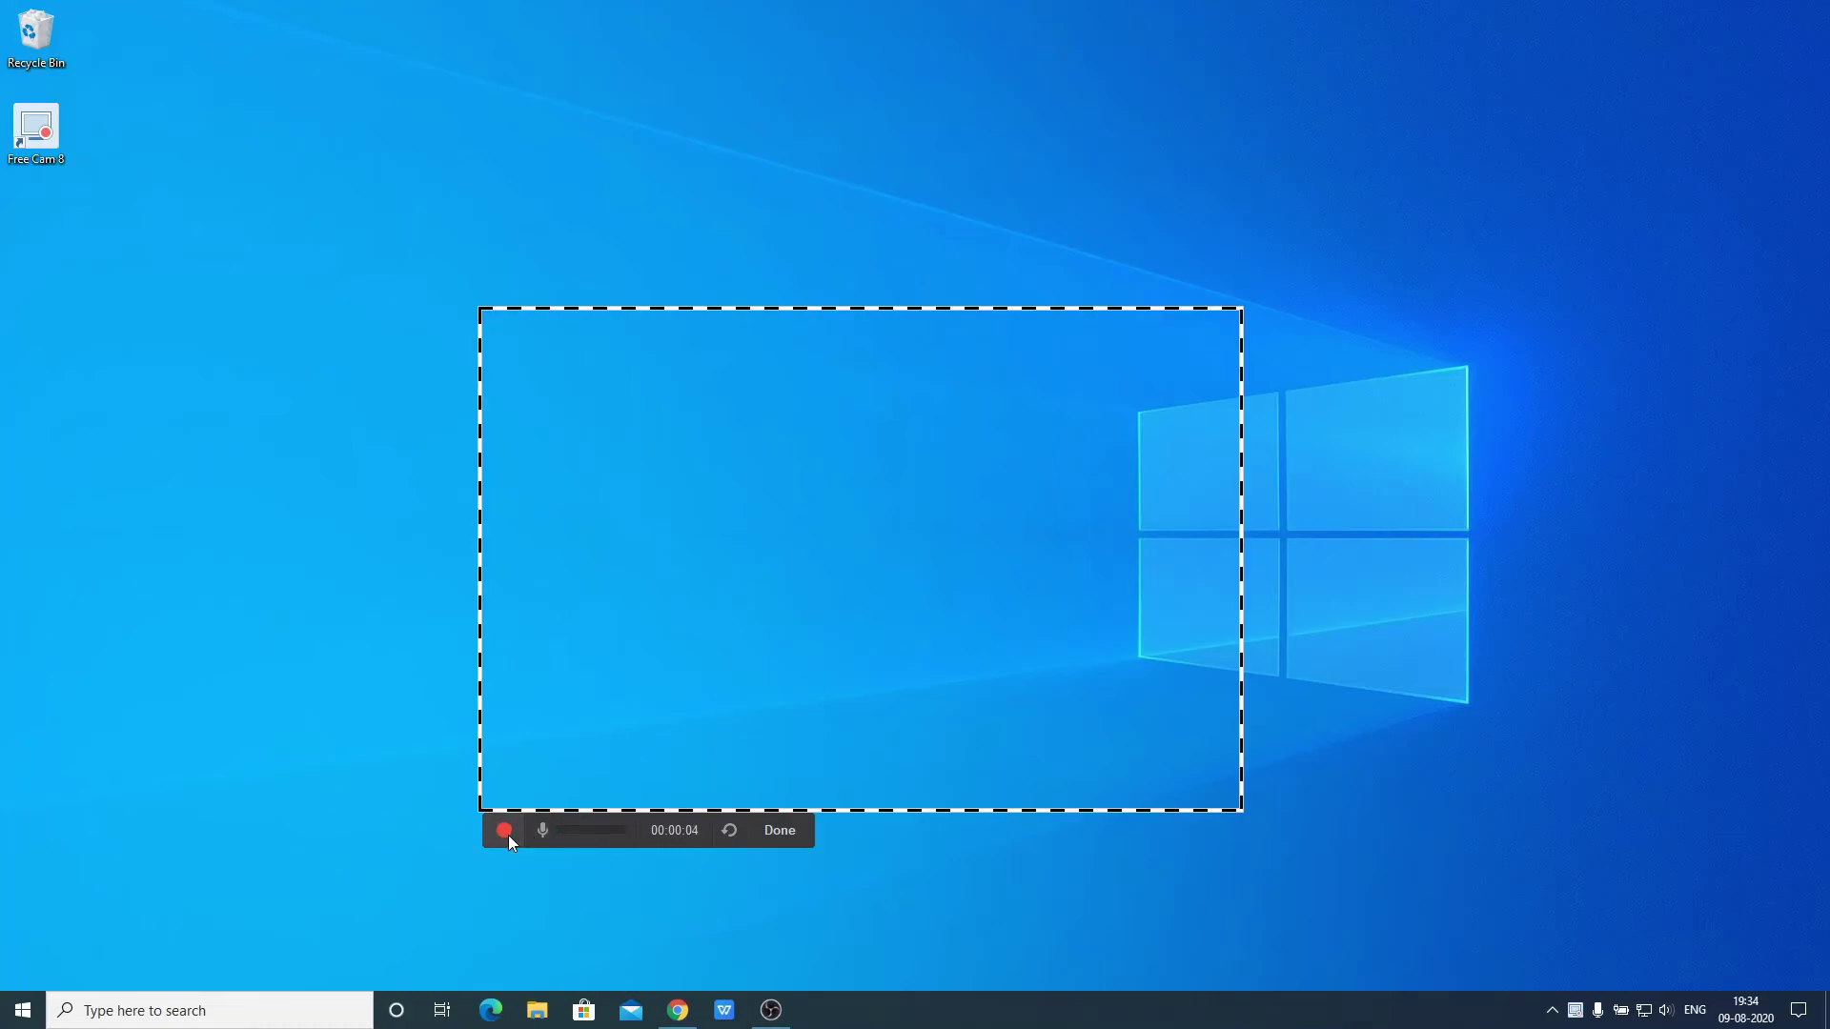
click(786, 831)
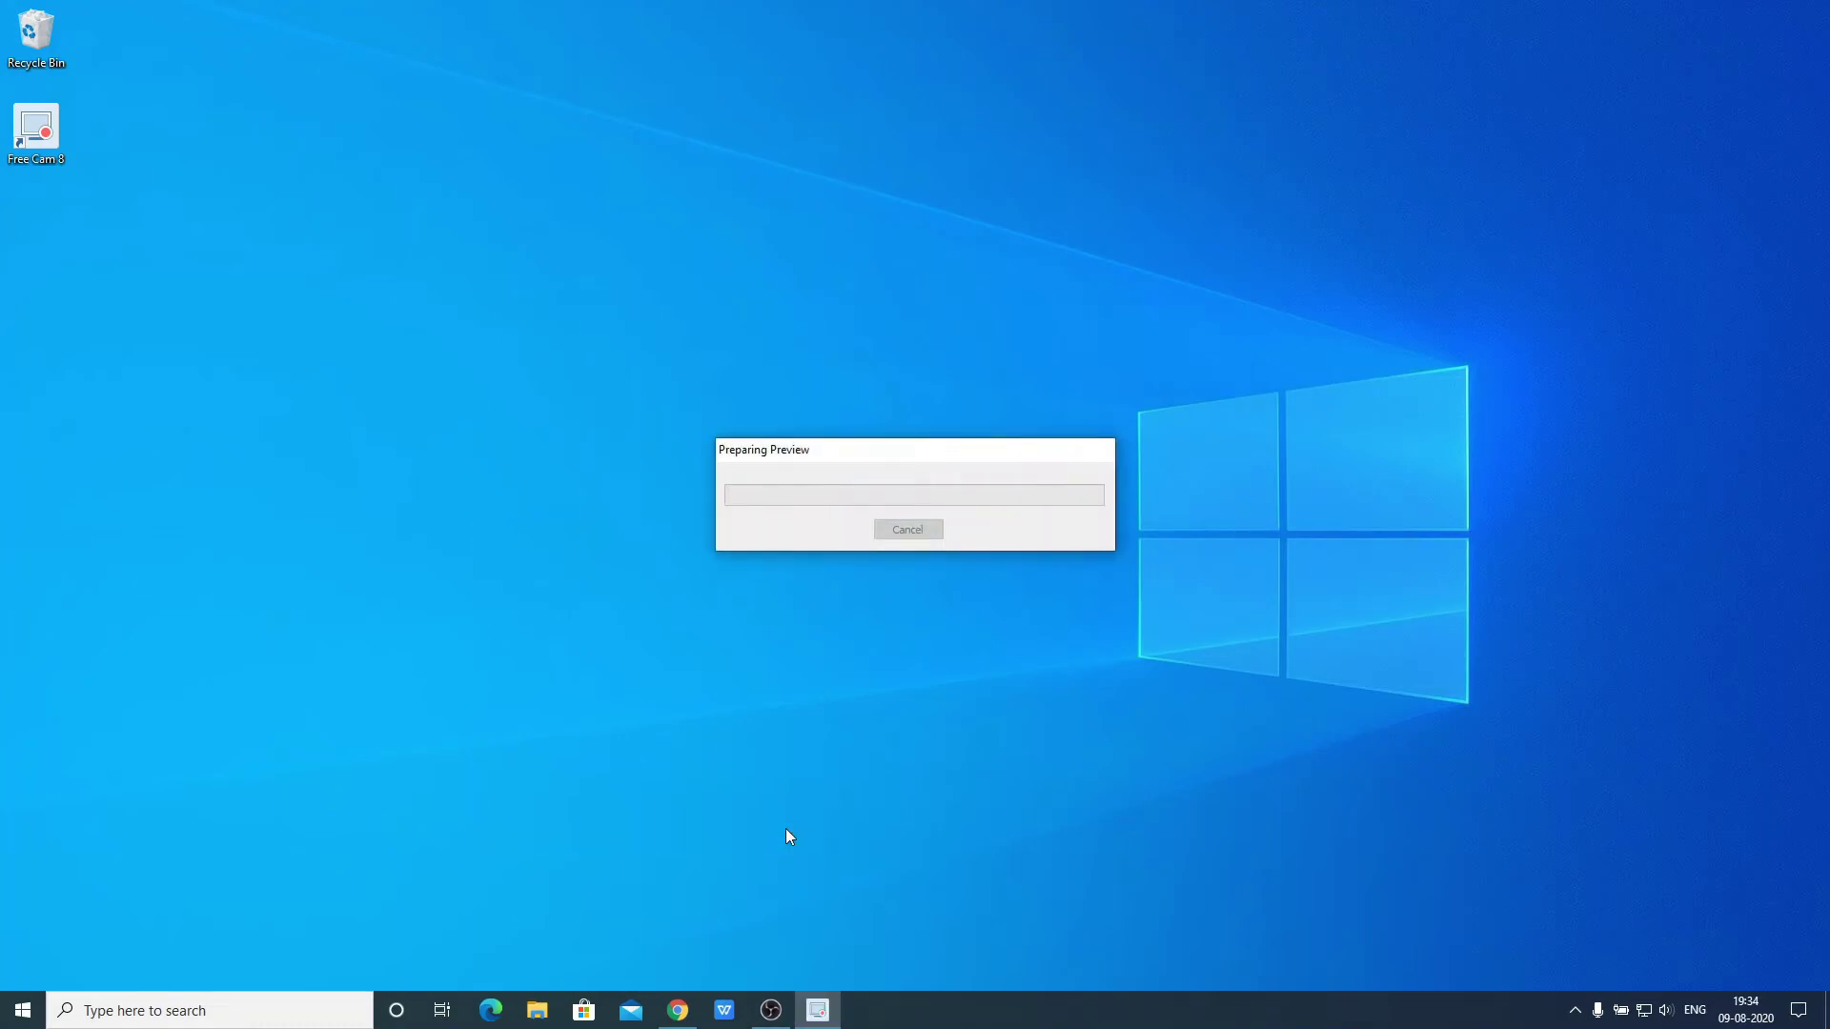
drag(633, 768, 674, 772)
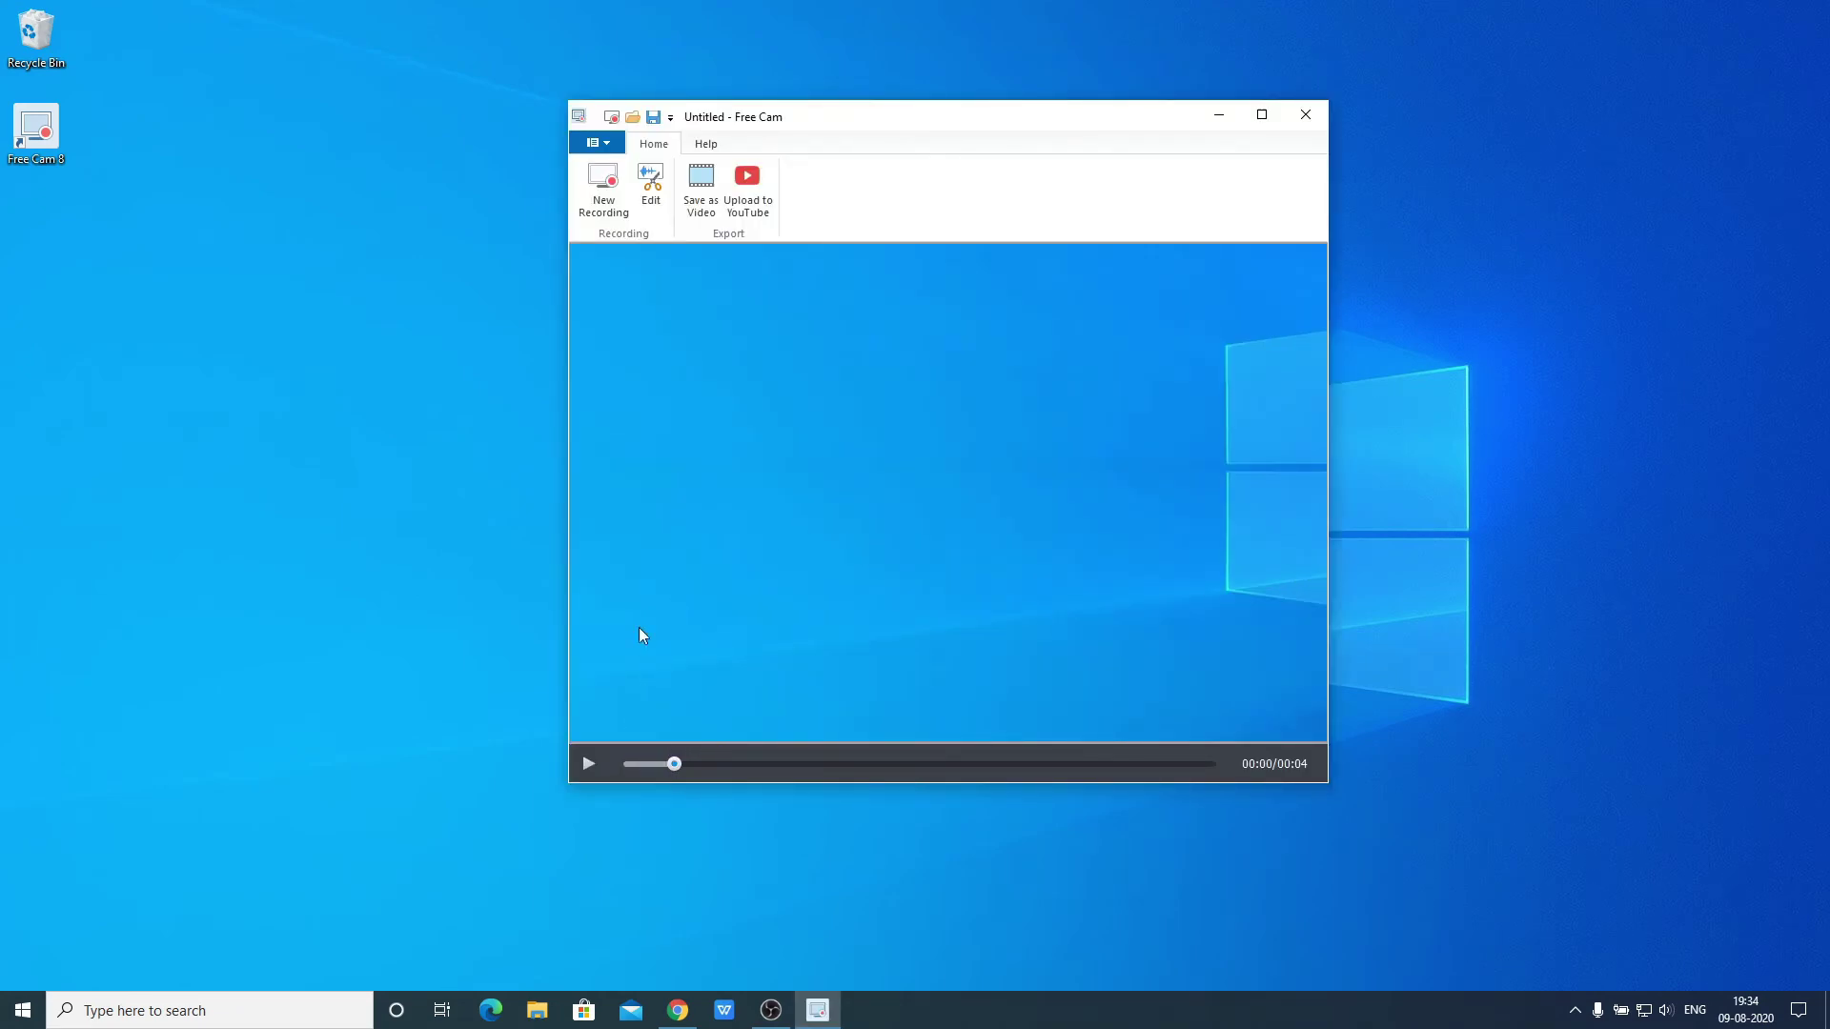
click(652, 208)
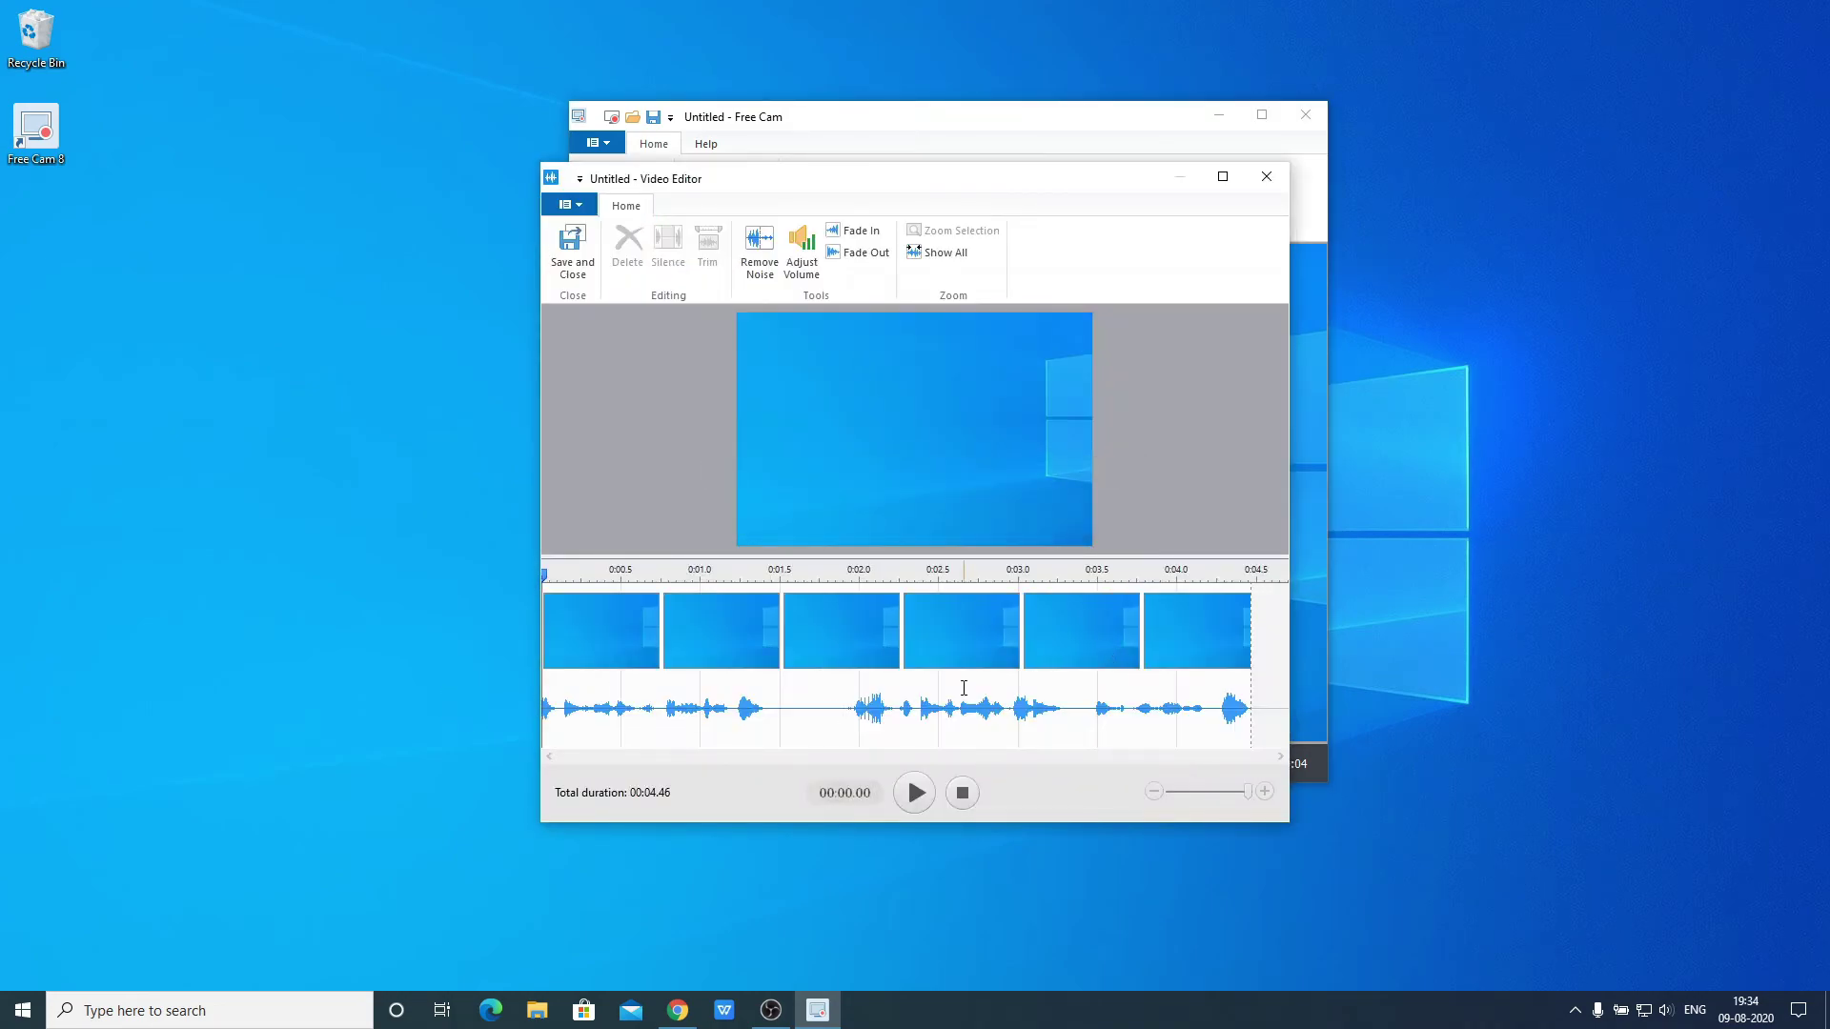
drag(765, 595, 838, 631)
click(624, 249)
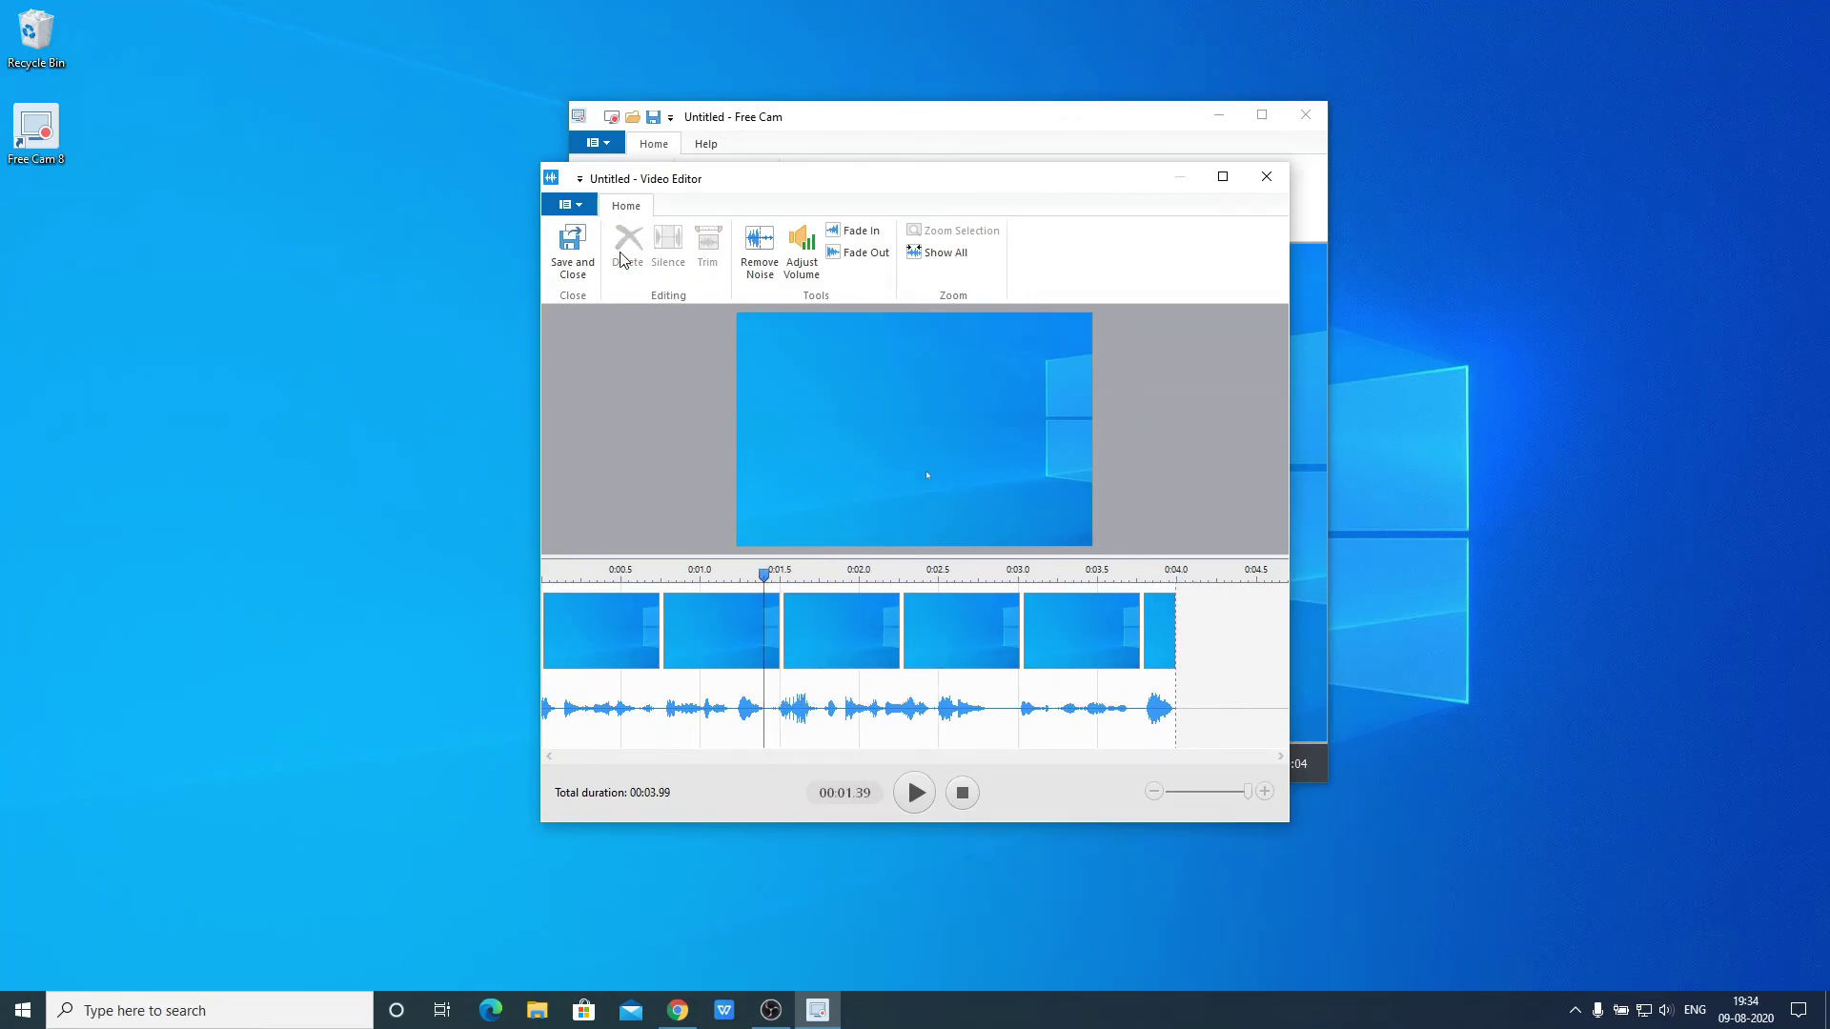
drag(1001, 717, 1053, 717)
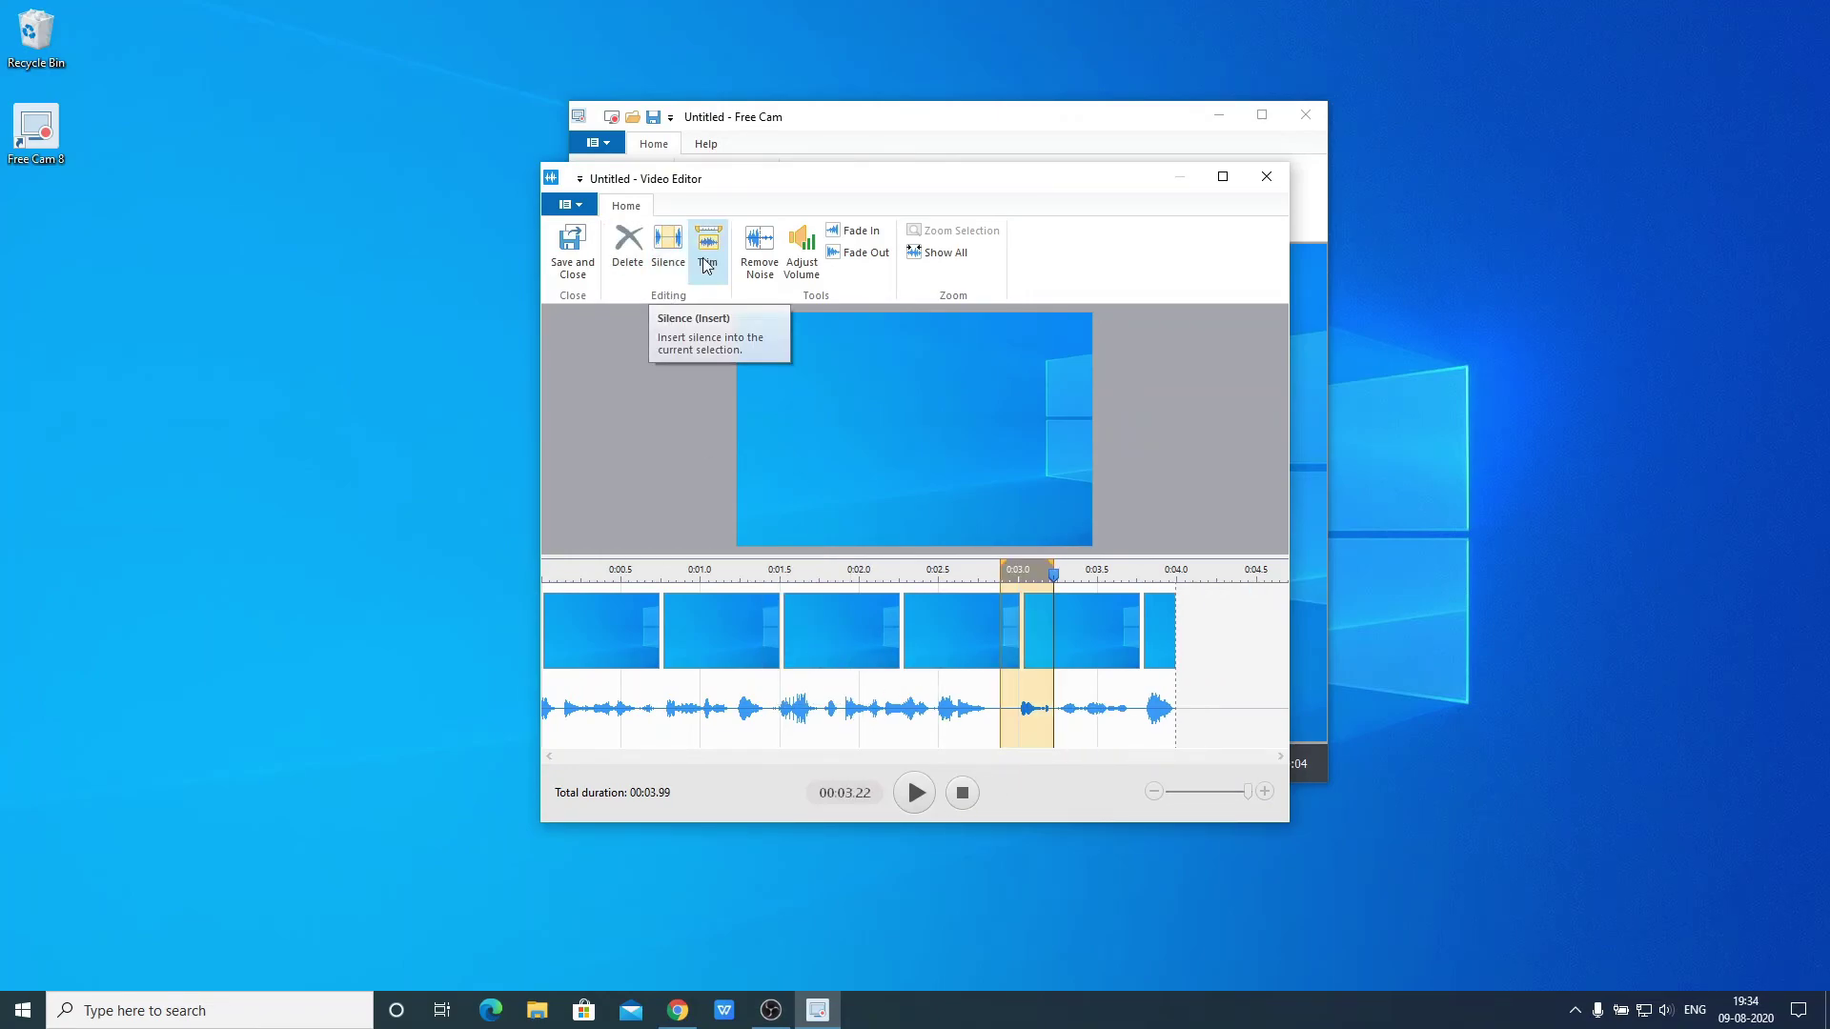
click(758, 270)
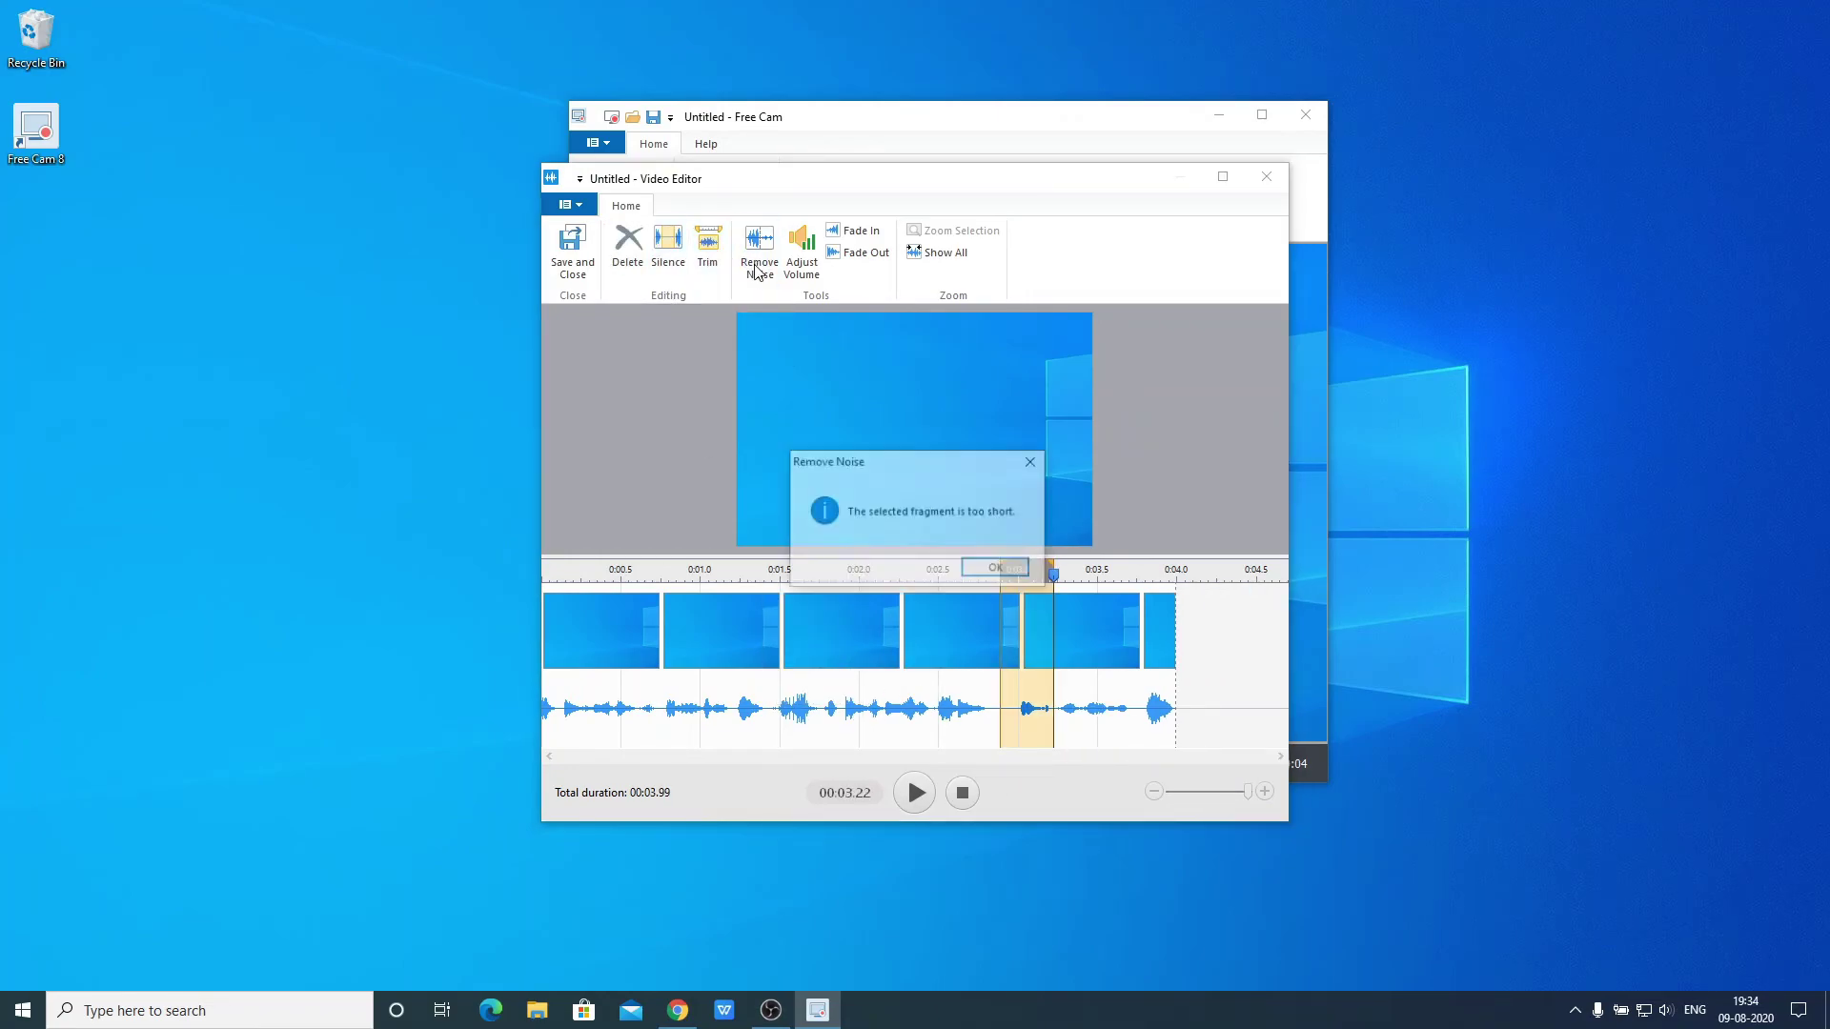
click(993, 568)
click(803, 255)
drag(639, 245, 680, 245)
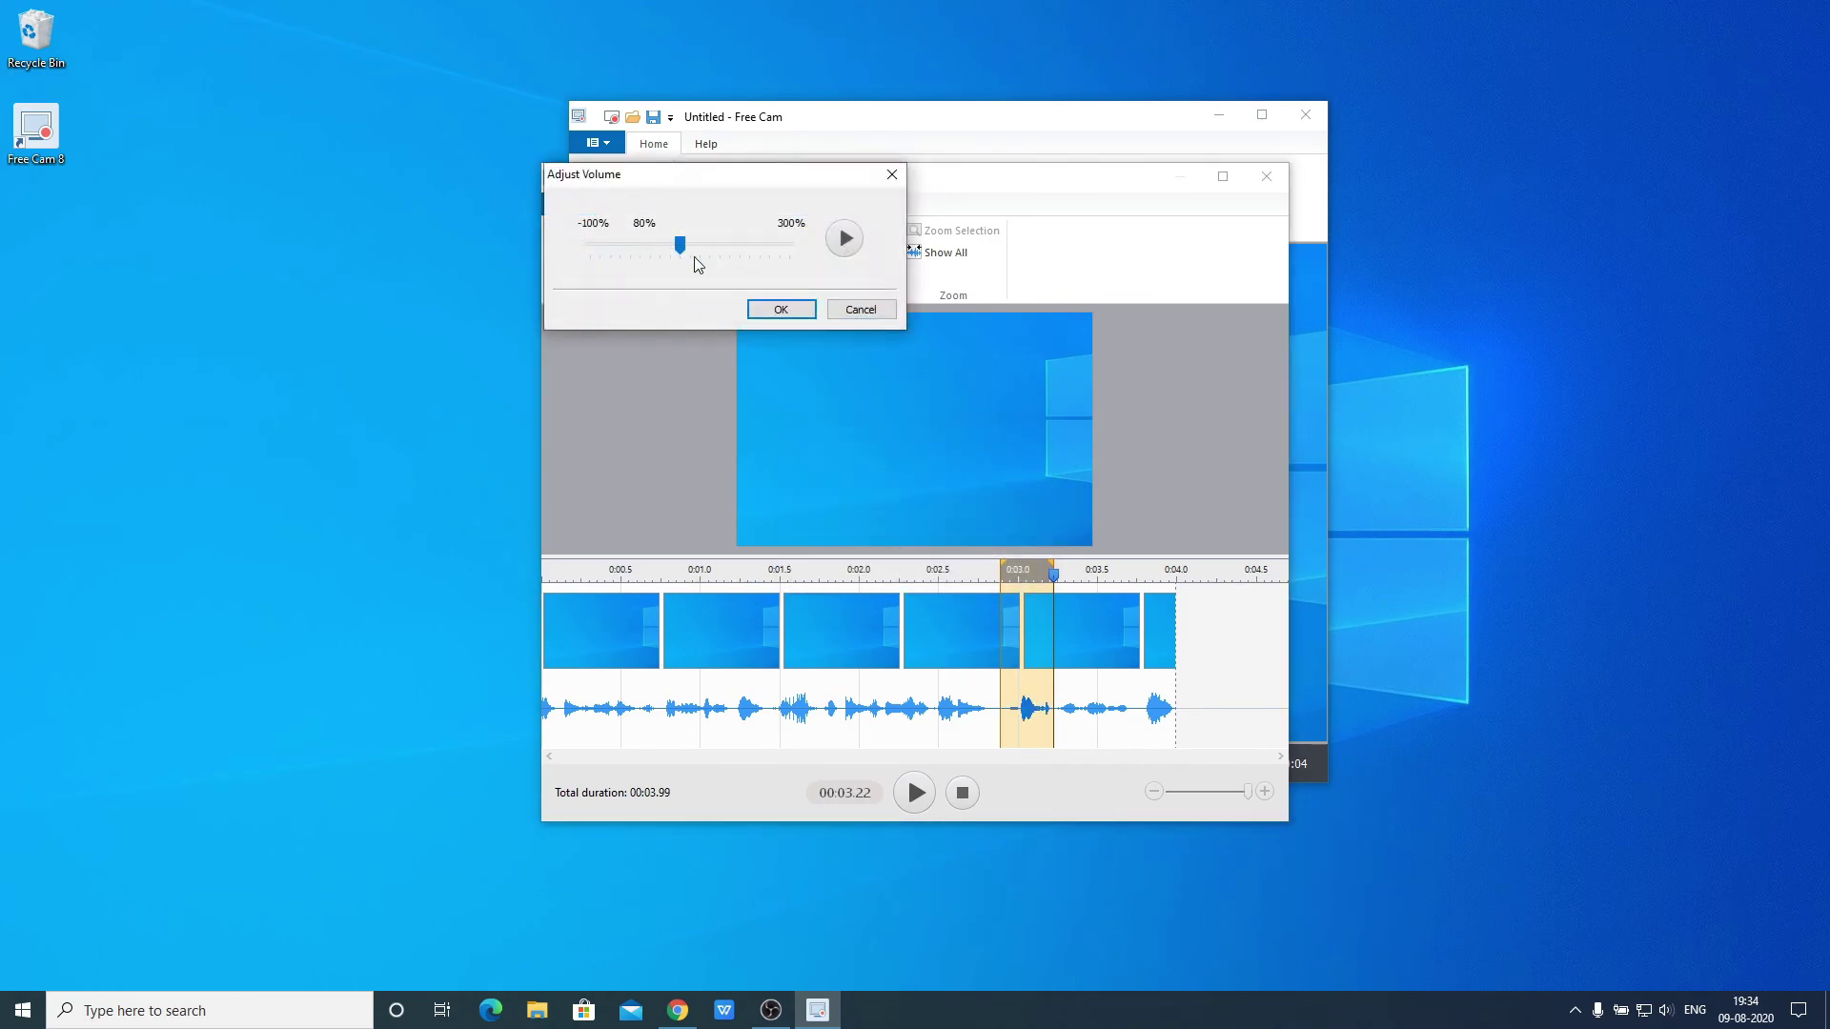
click(776, 310)
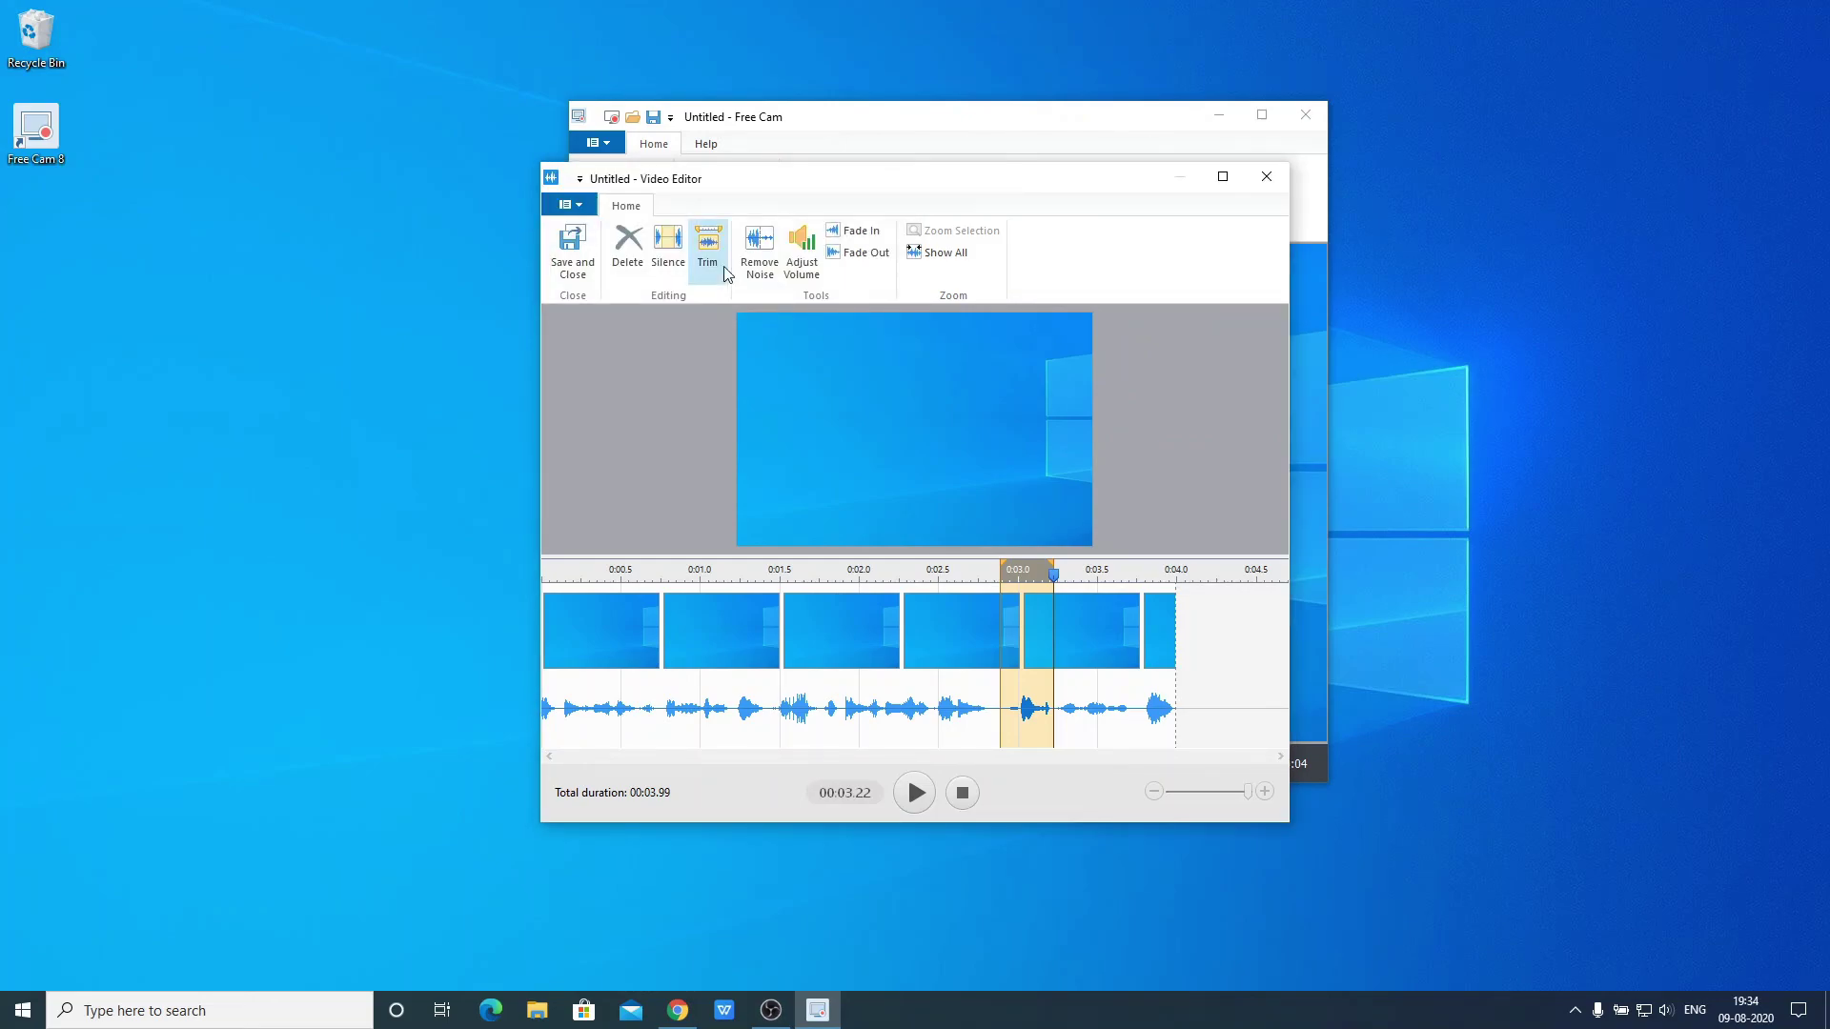
click(1281, 177)
click(953, 545)
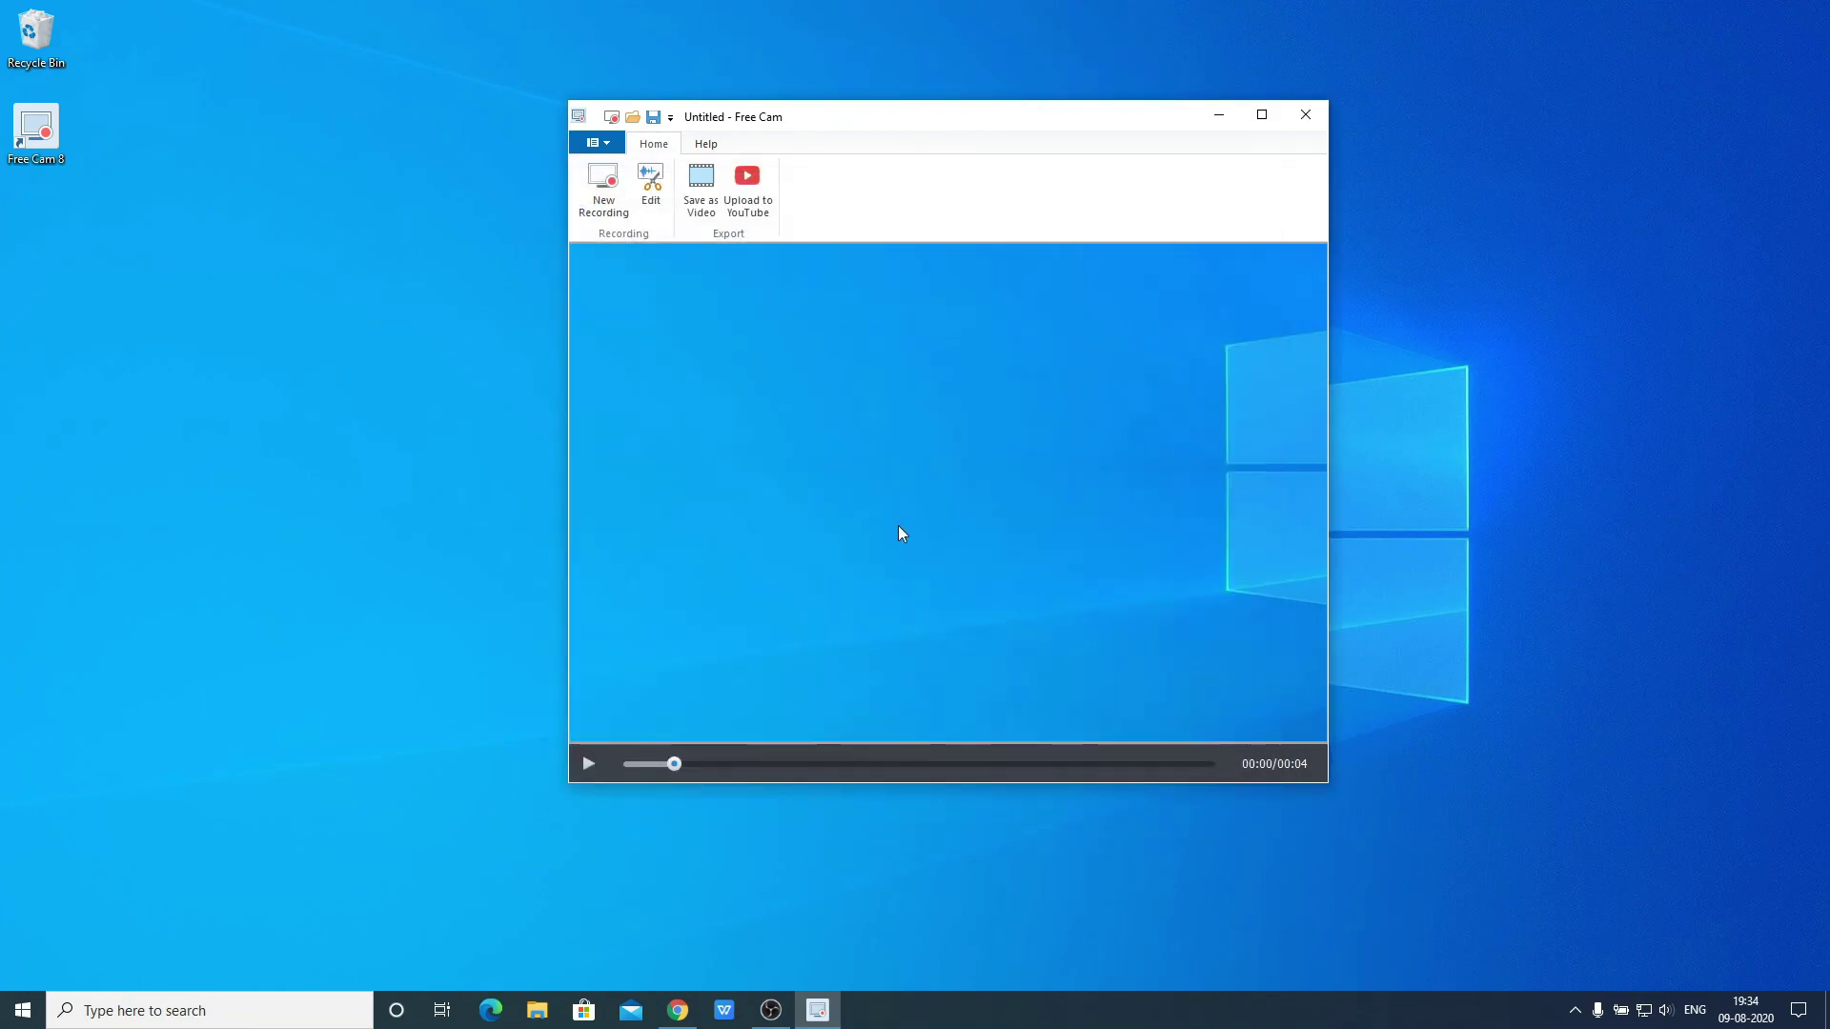
Close the clip's preview window to get back to the New Recording start screen
click(600, 186)
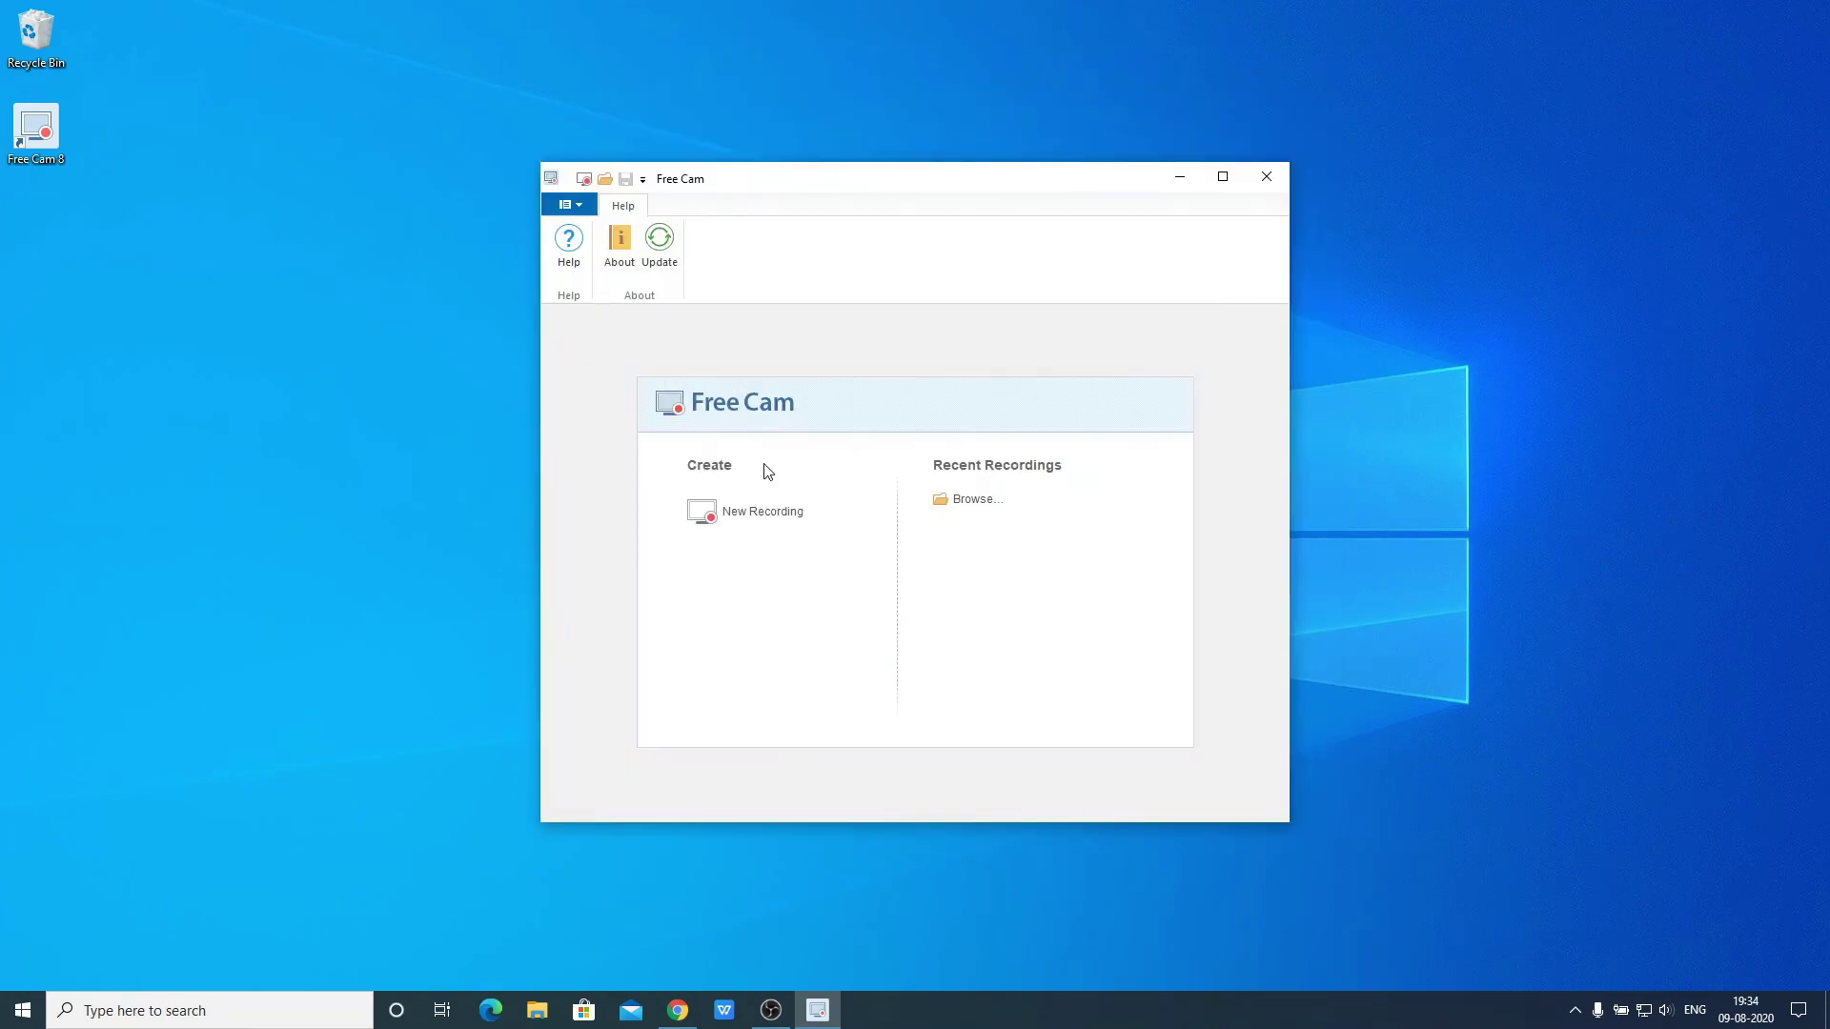